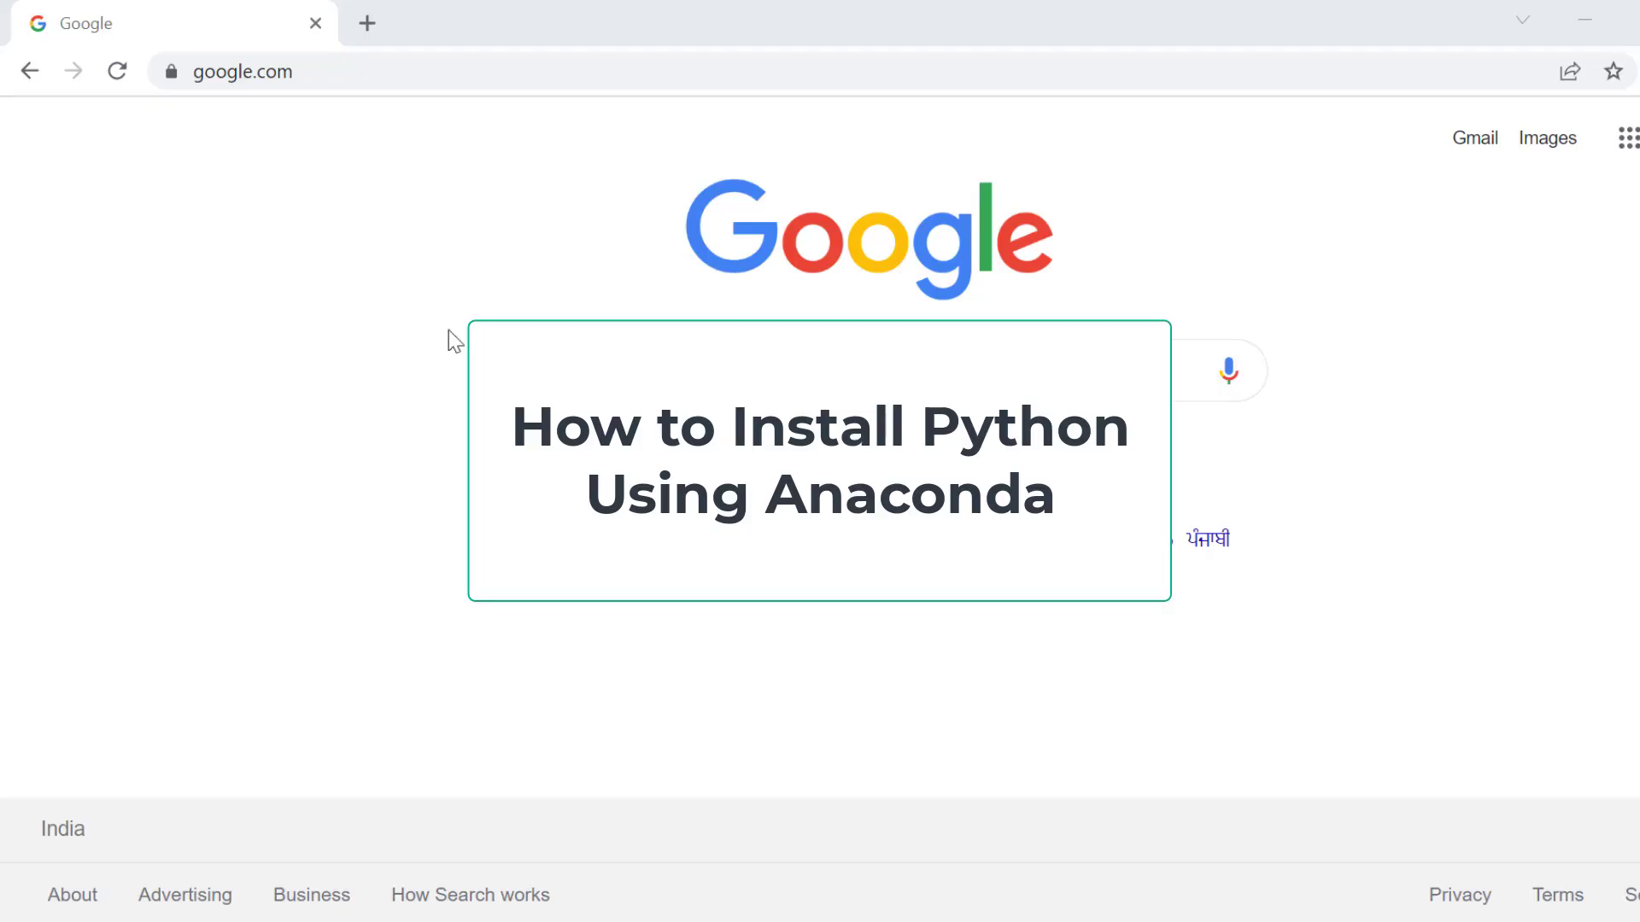
- Search Google for 'python anaconda download' using the suggested query
{"action": "left_click", "coordinate": [612, 371]}
{"action": "type", "text": "p"}
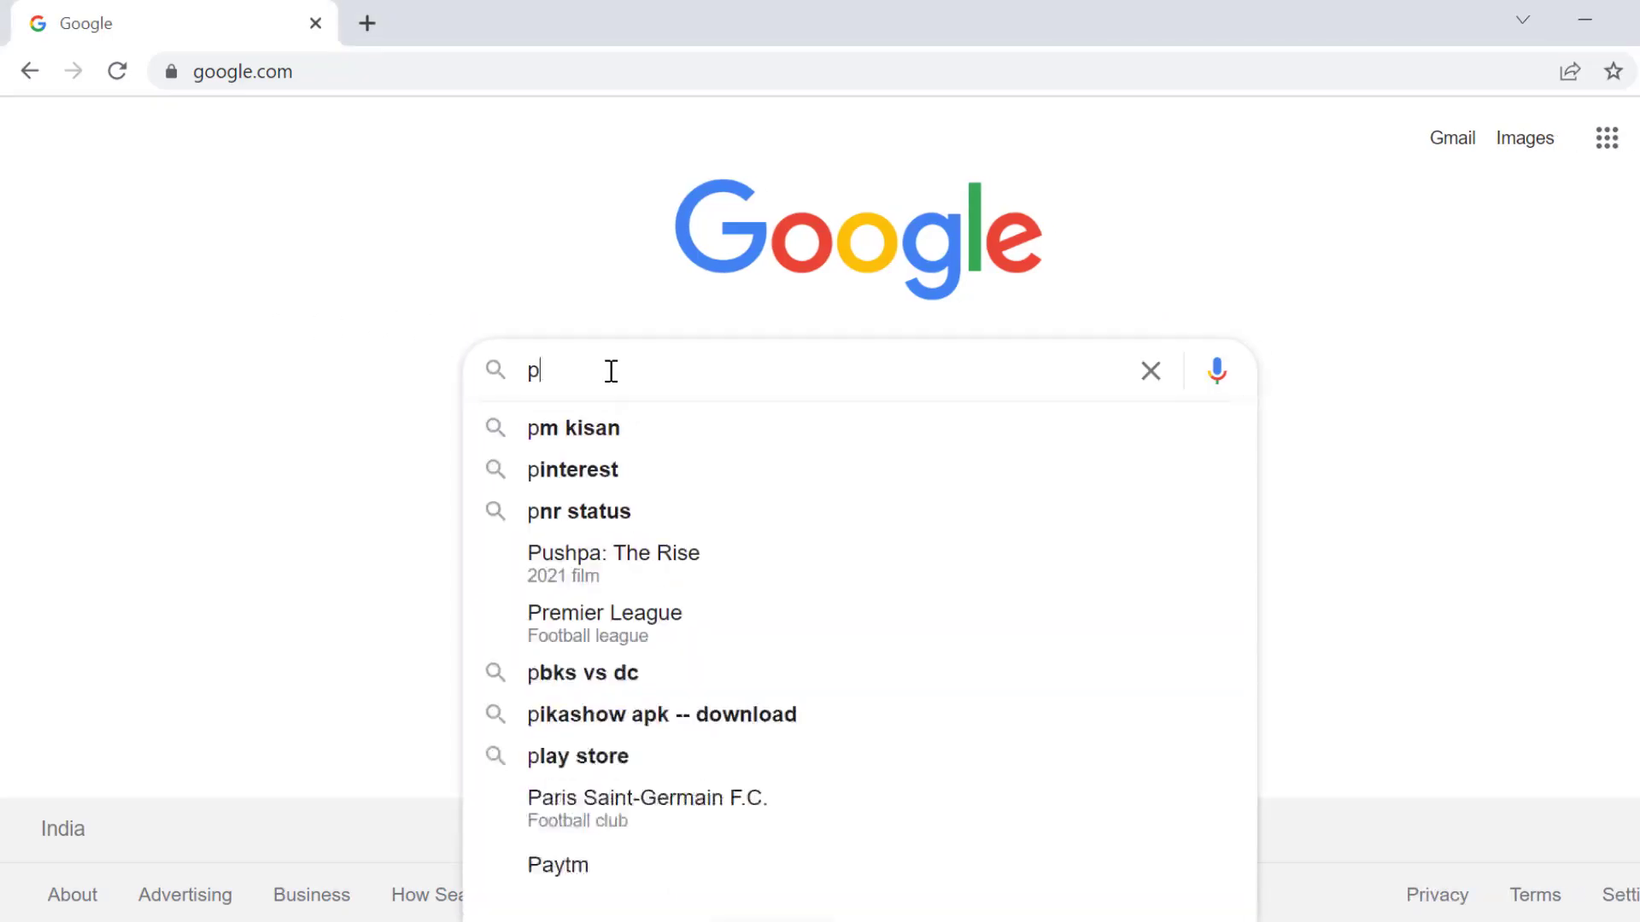
{"action": "type", "text": "ython an"}
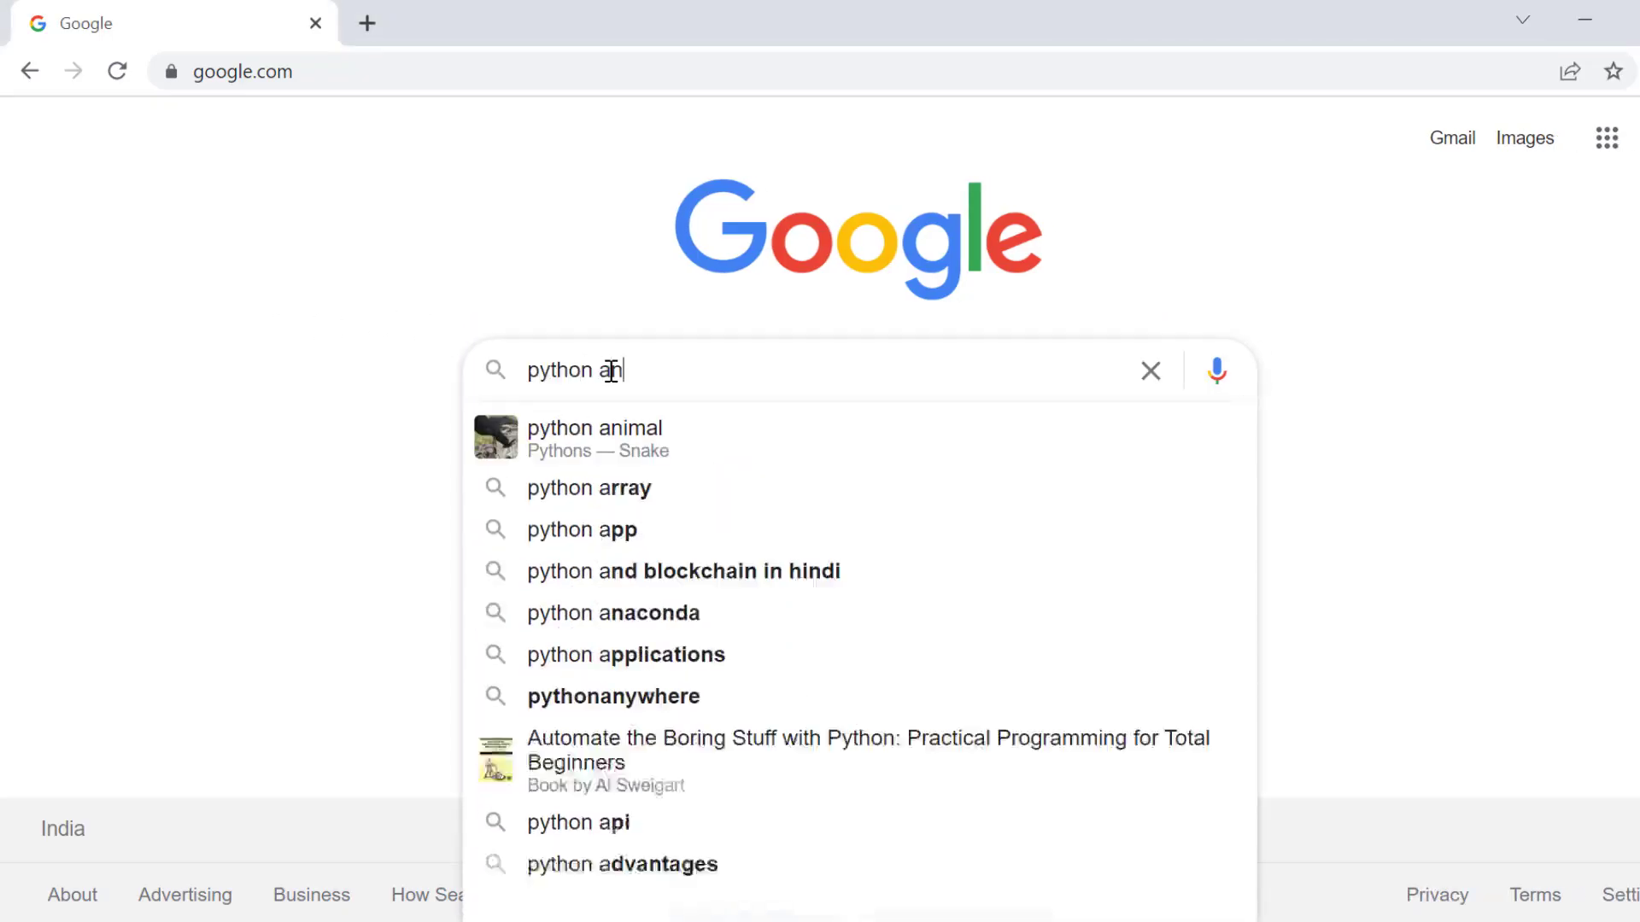
{"action": "type", "text": "a"}
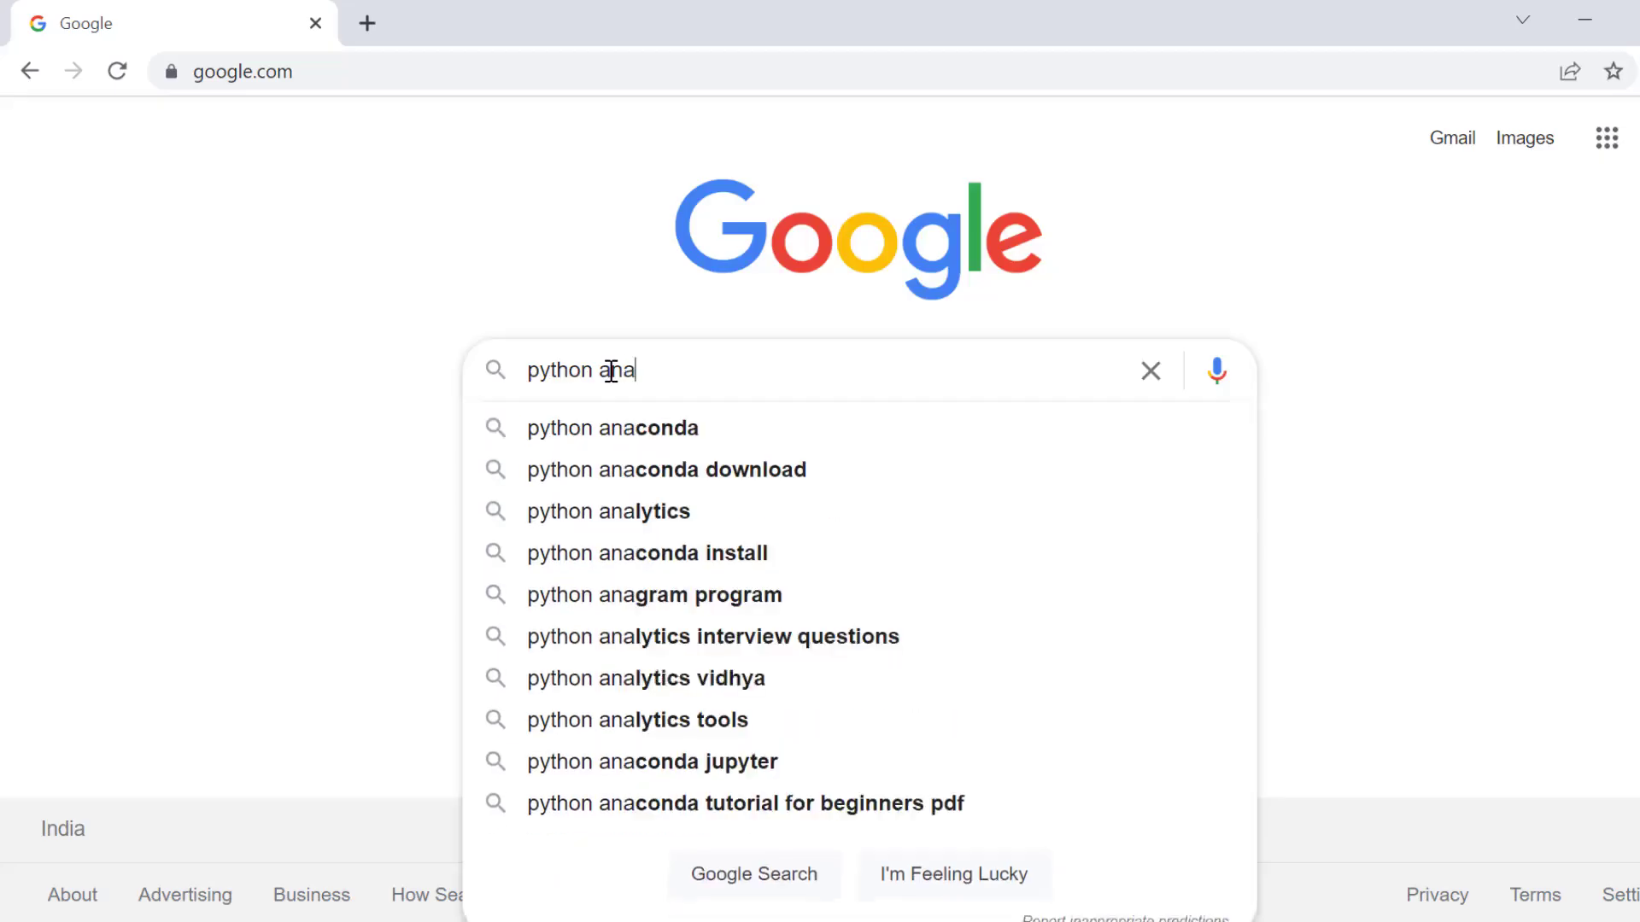
{"action": "key", "text": "Down"}
{"action": "key", "text": "Down"}
{"action": "key", "text": "Return"}
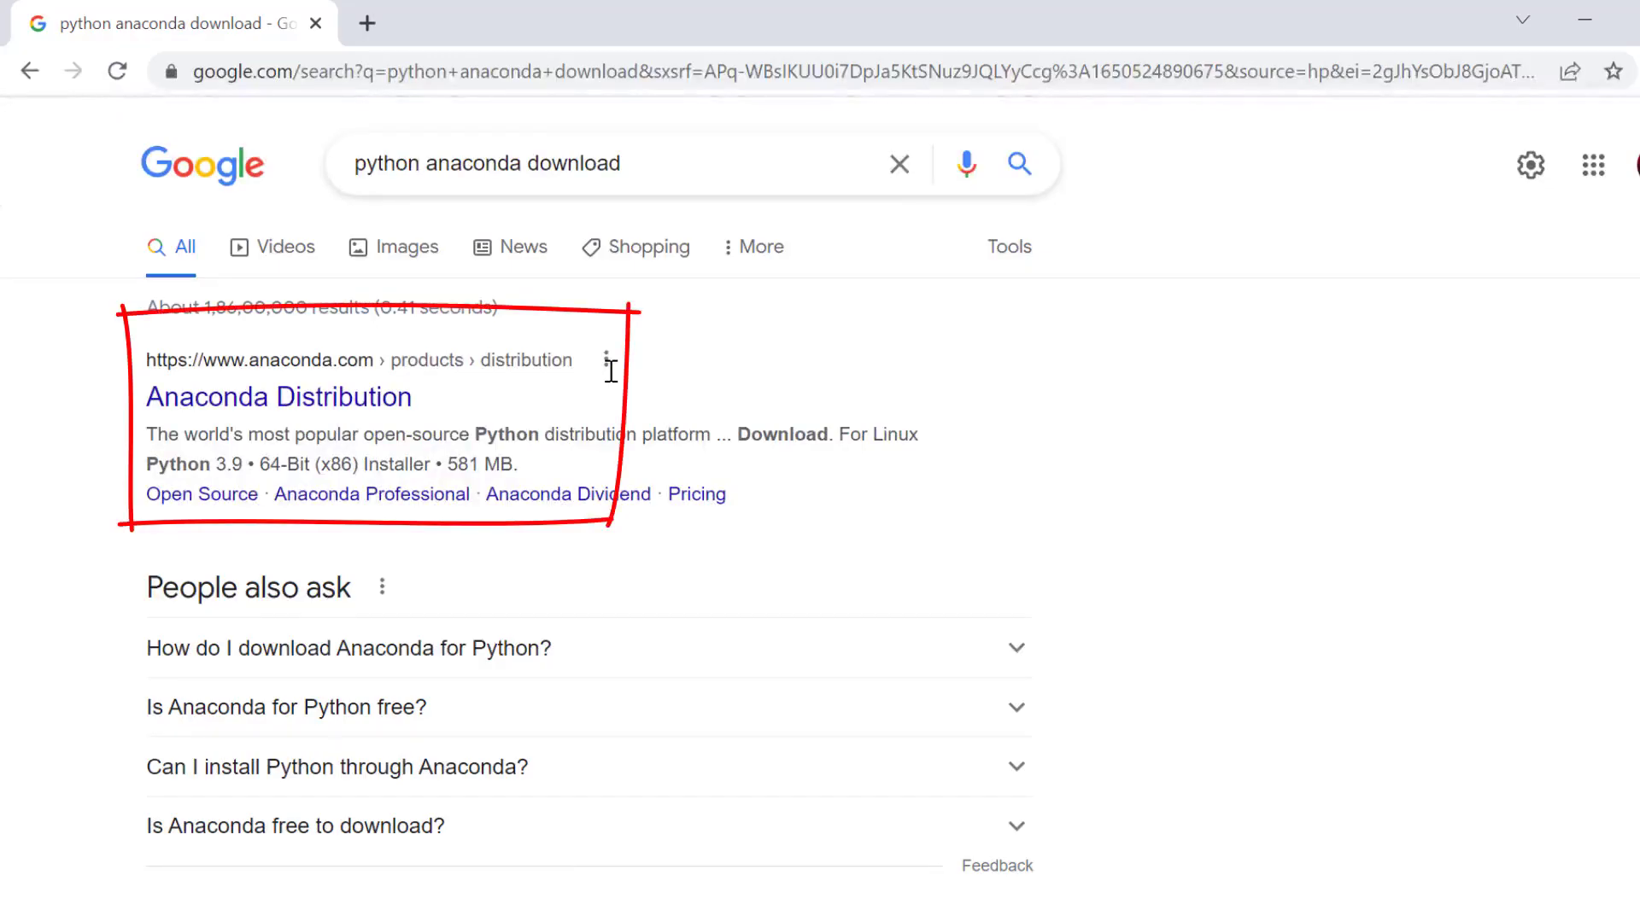
- Open the Anaconda Distribution result from anaconda.com
{"action": "left_click", "coordinate": [282, 417]}
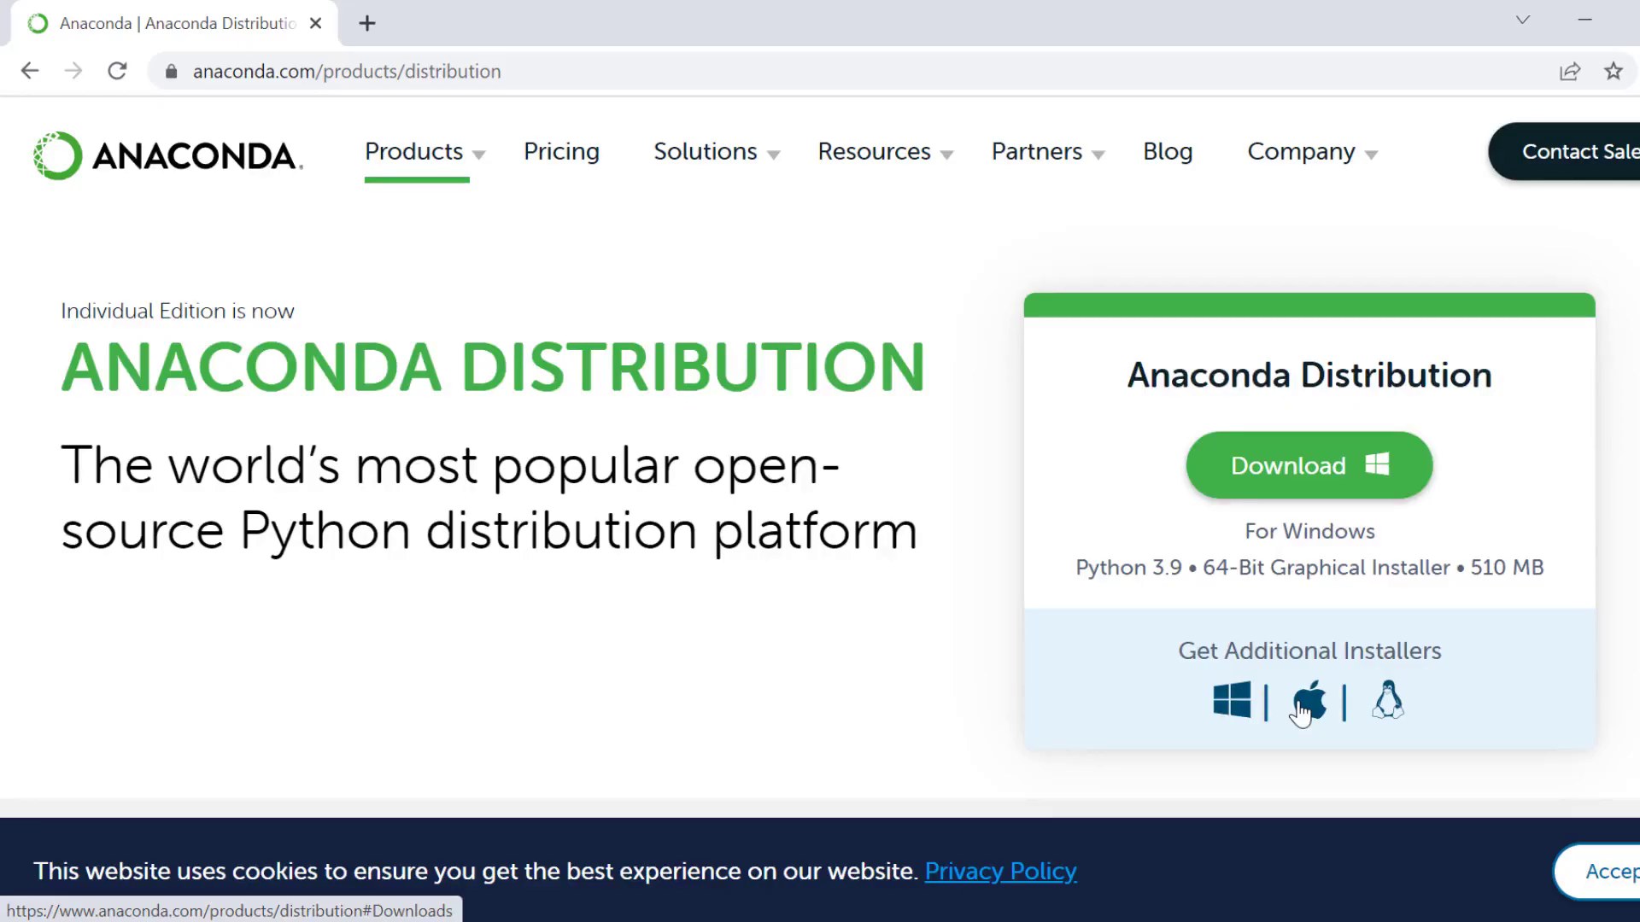
- Download the 64-bit Windows Anaconda installer for Python 3.9 (Anaconda3-2021.11)
{"action": "left_click", "coordinate": [1358, 473]}
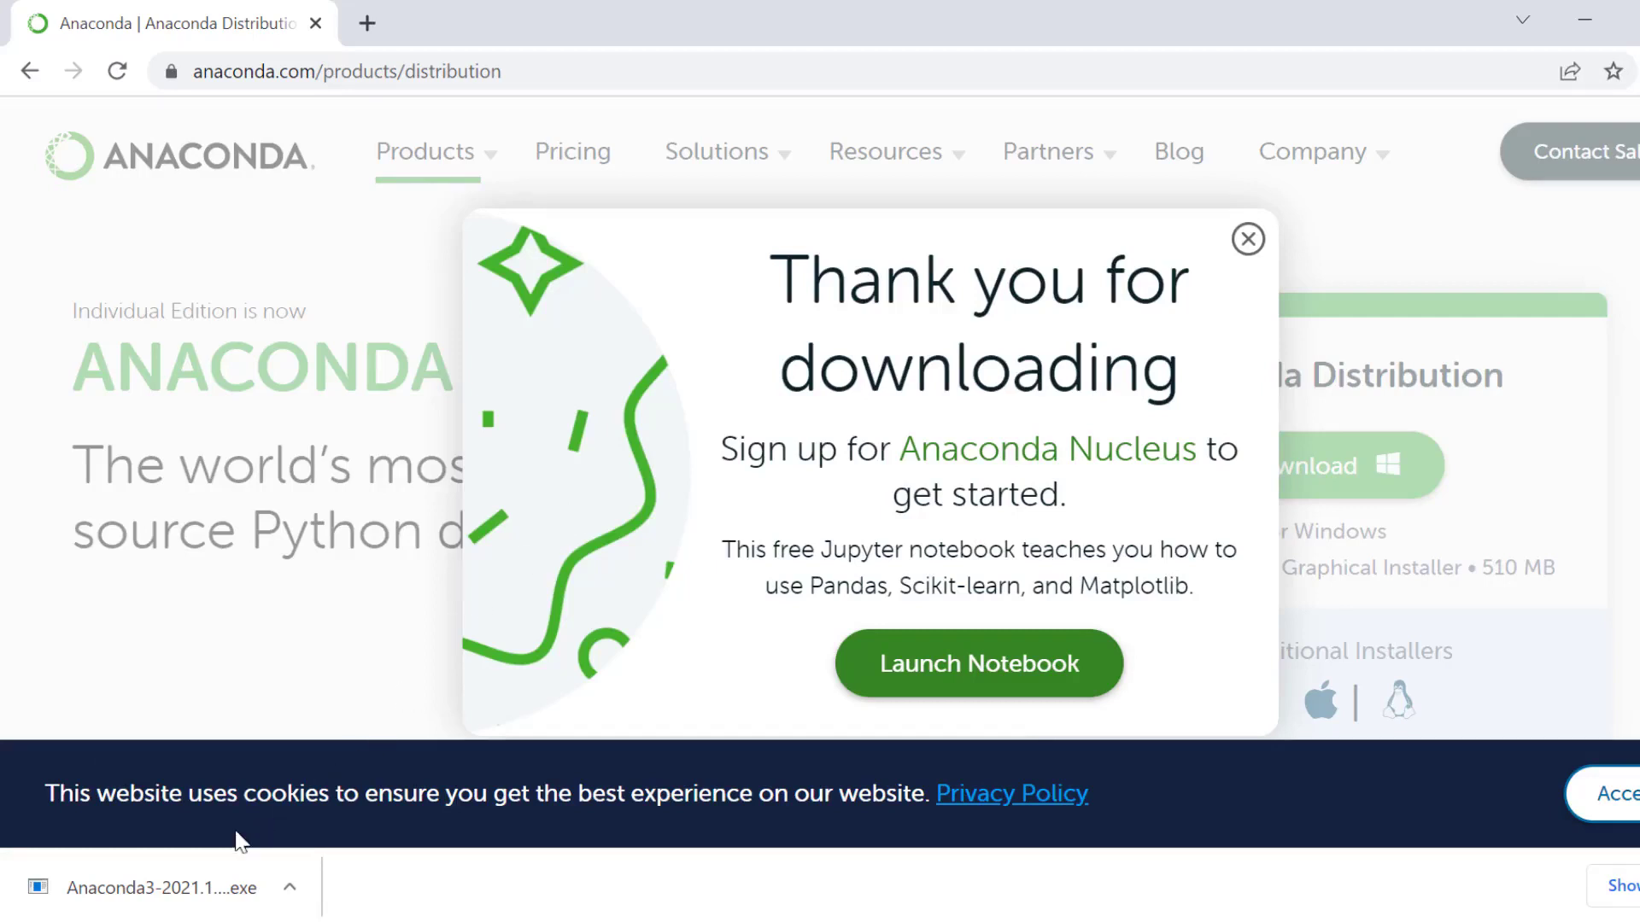
- Launch the downloaded installer, accept the licence and choose a Just Me installation
{"action": "left_click", "coordinate": [134, 888]}
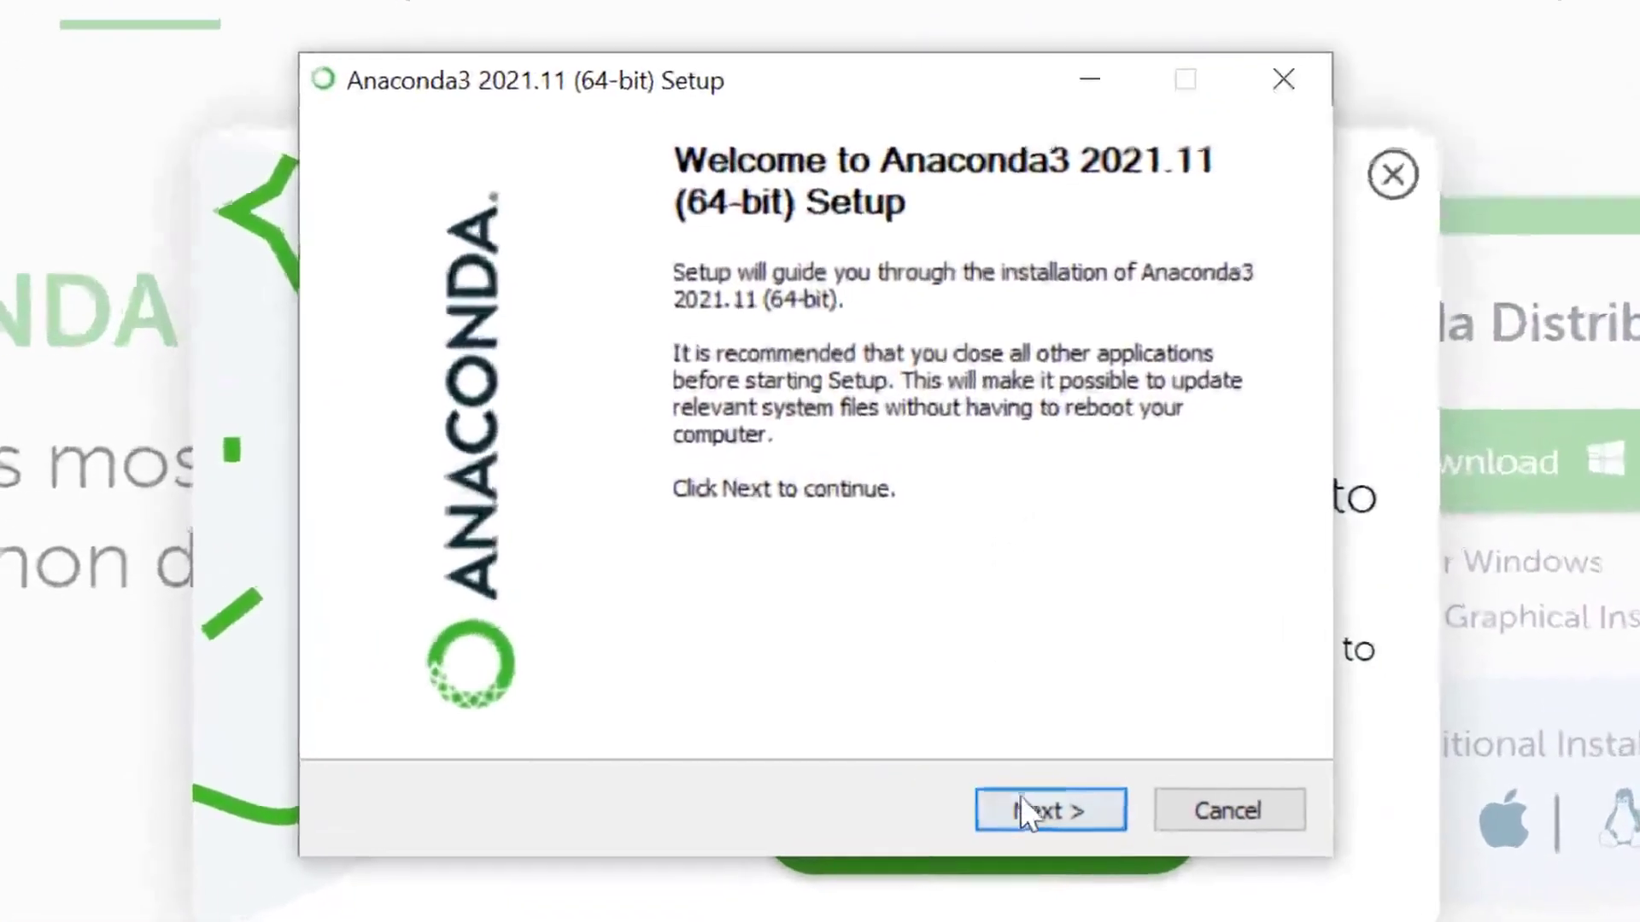
{"action": "left_click", "coordinate": [1037, 811]}
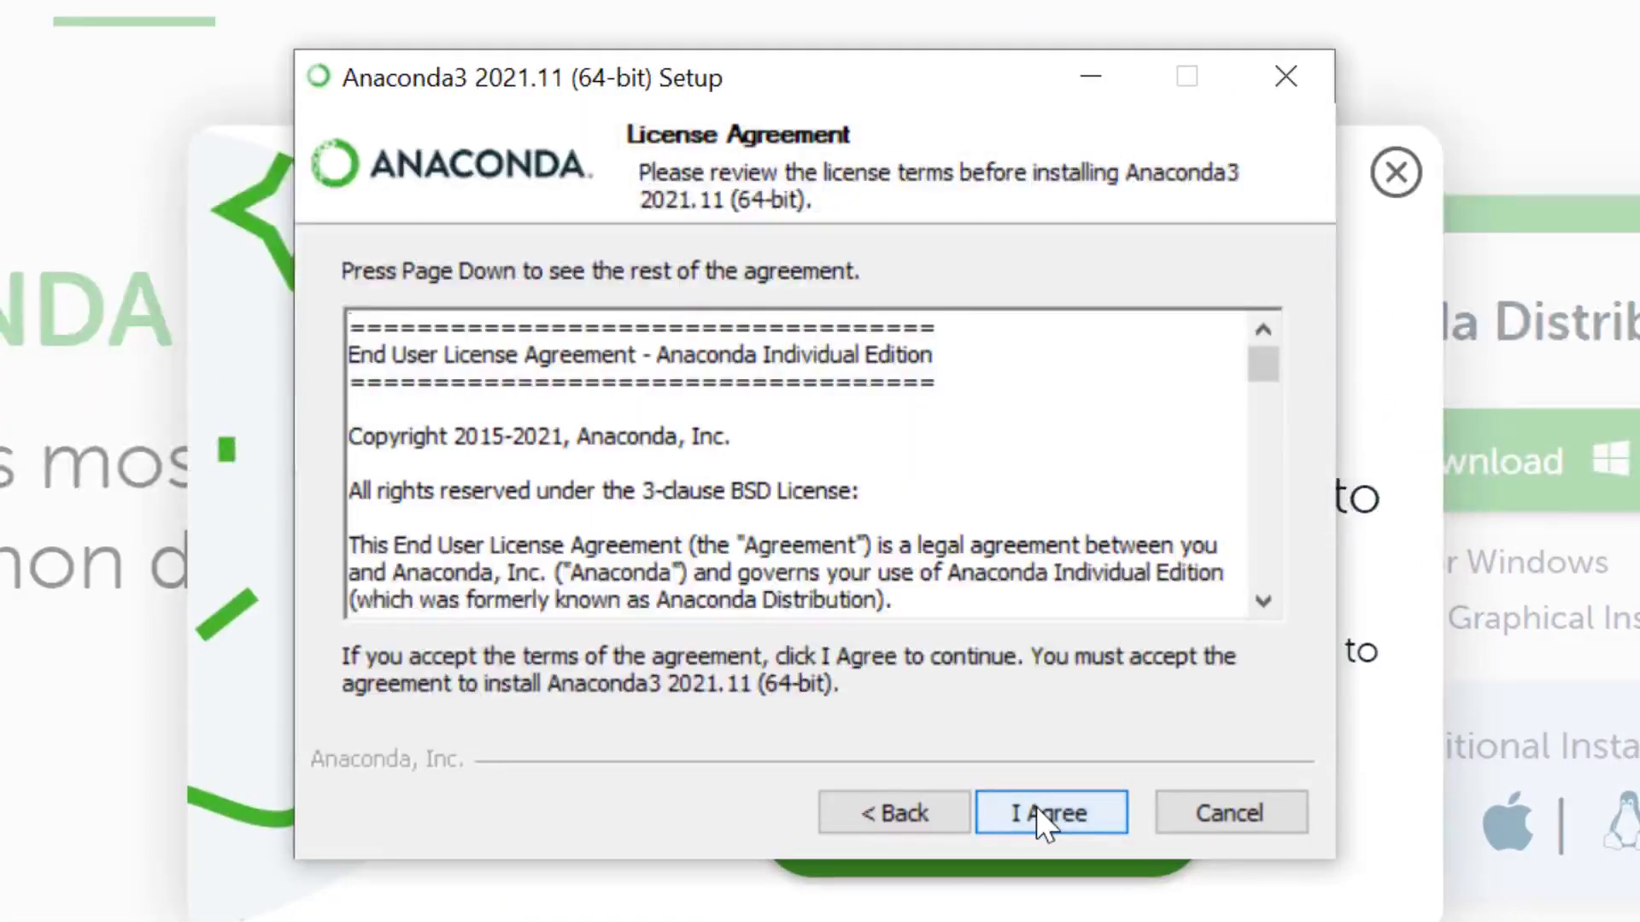
{"action": "left_click", "coordinate": [1035, 820]}
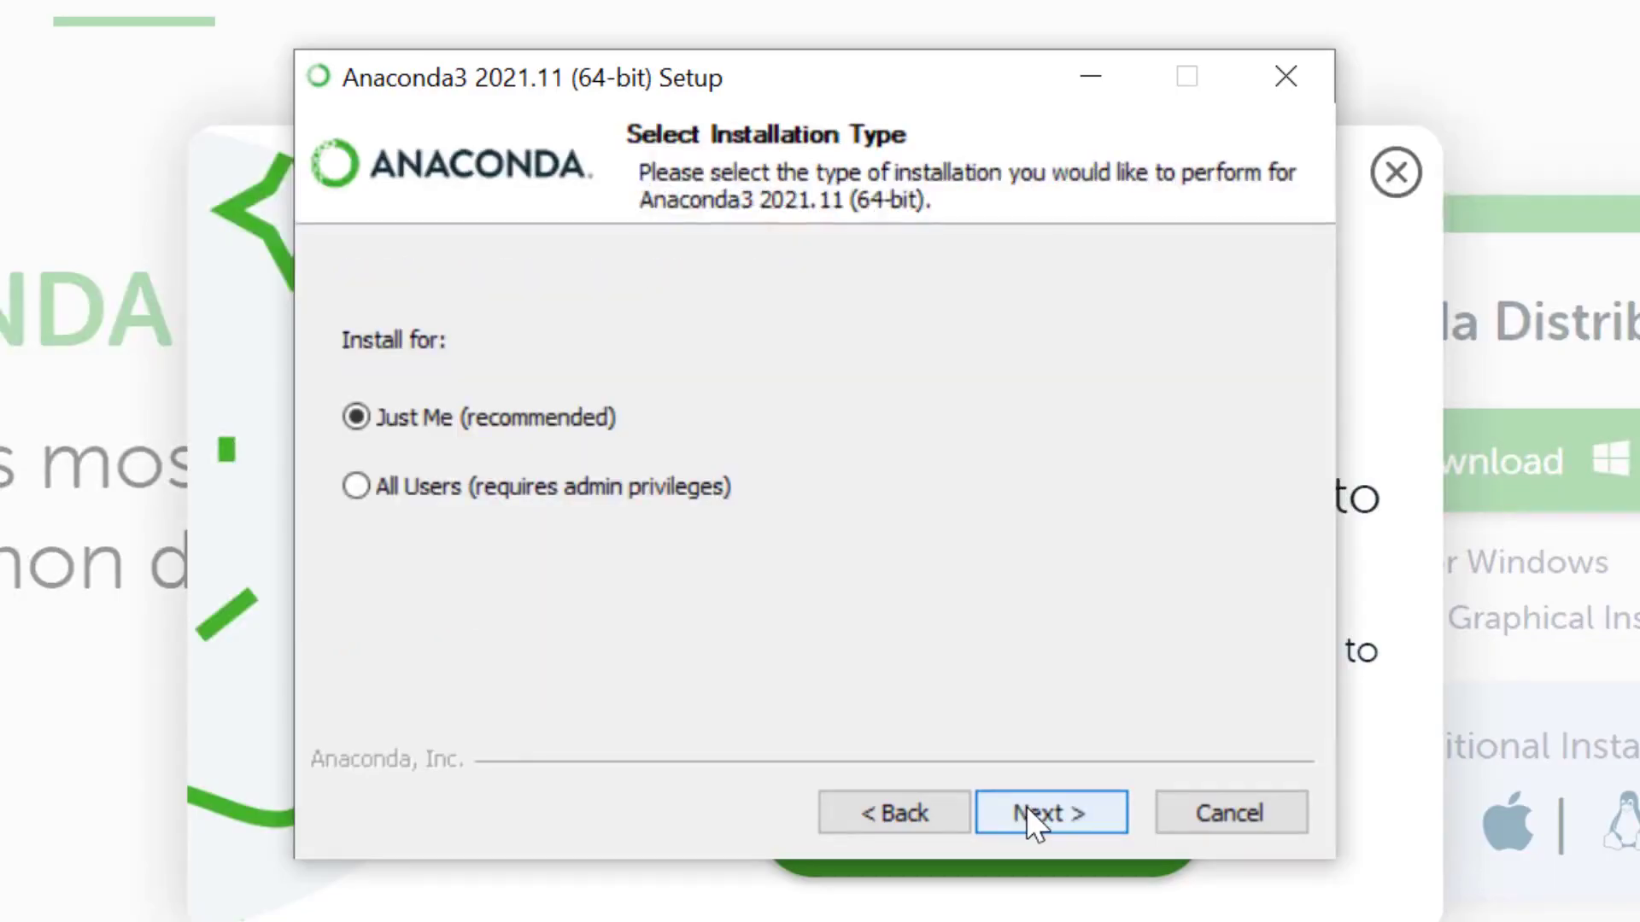
{"action": "left_click", "coordinate": [1028, 808]}
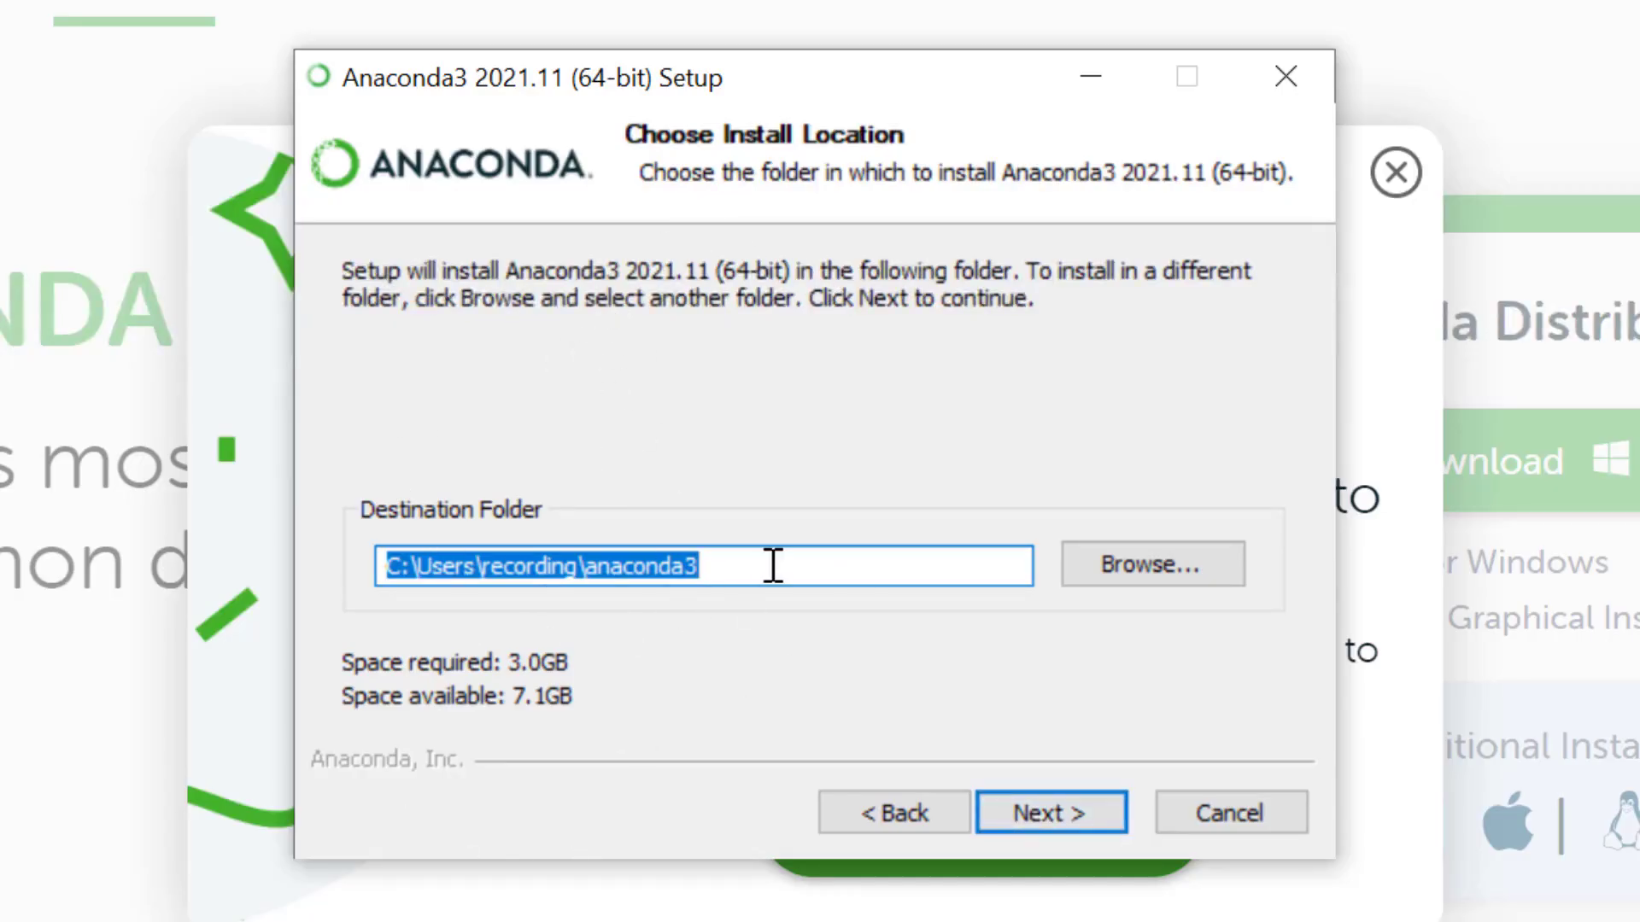
- Keep the default install folder and tick adding Anaconda3 to the PATH variable
{"action": "left_click", "coordinate": [1083, 818]}
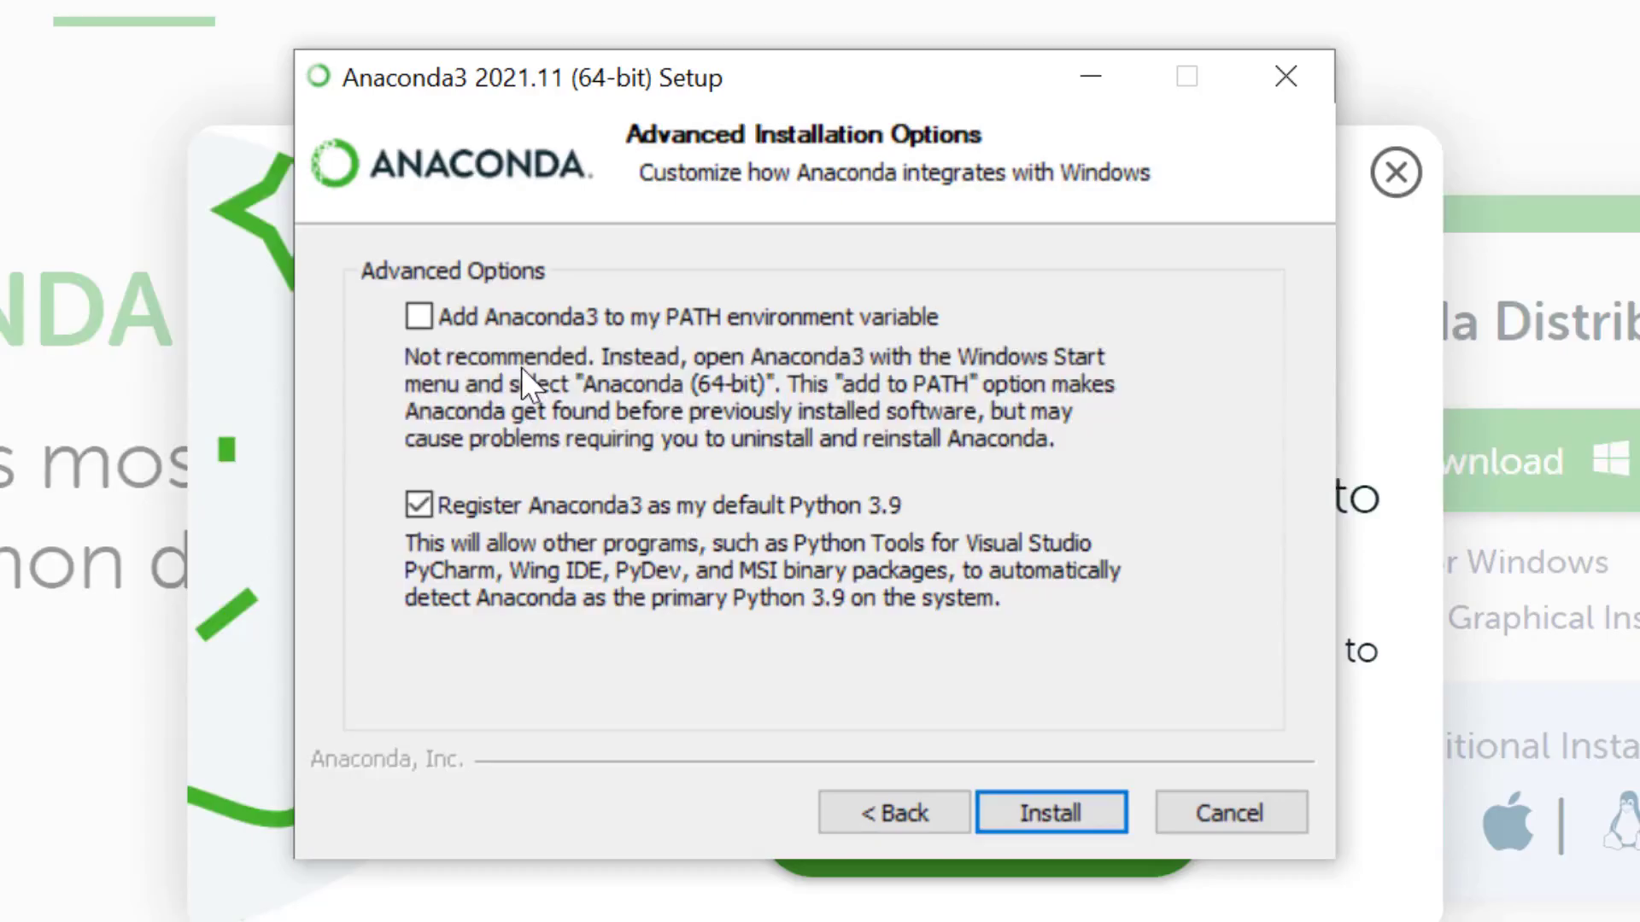
{"action": "left_click", "coordinate": [420, 317]}
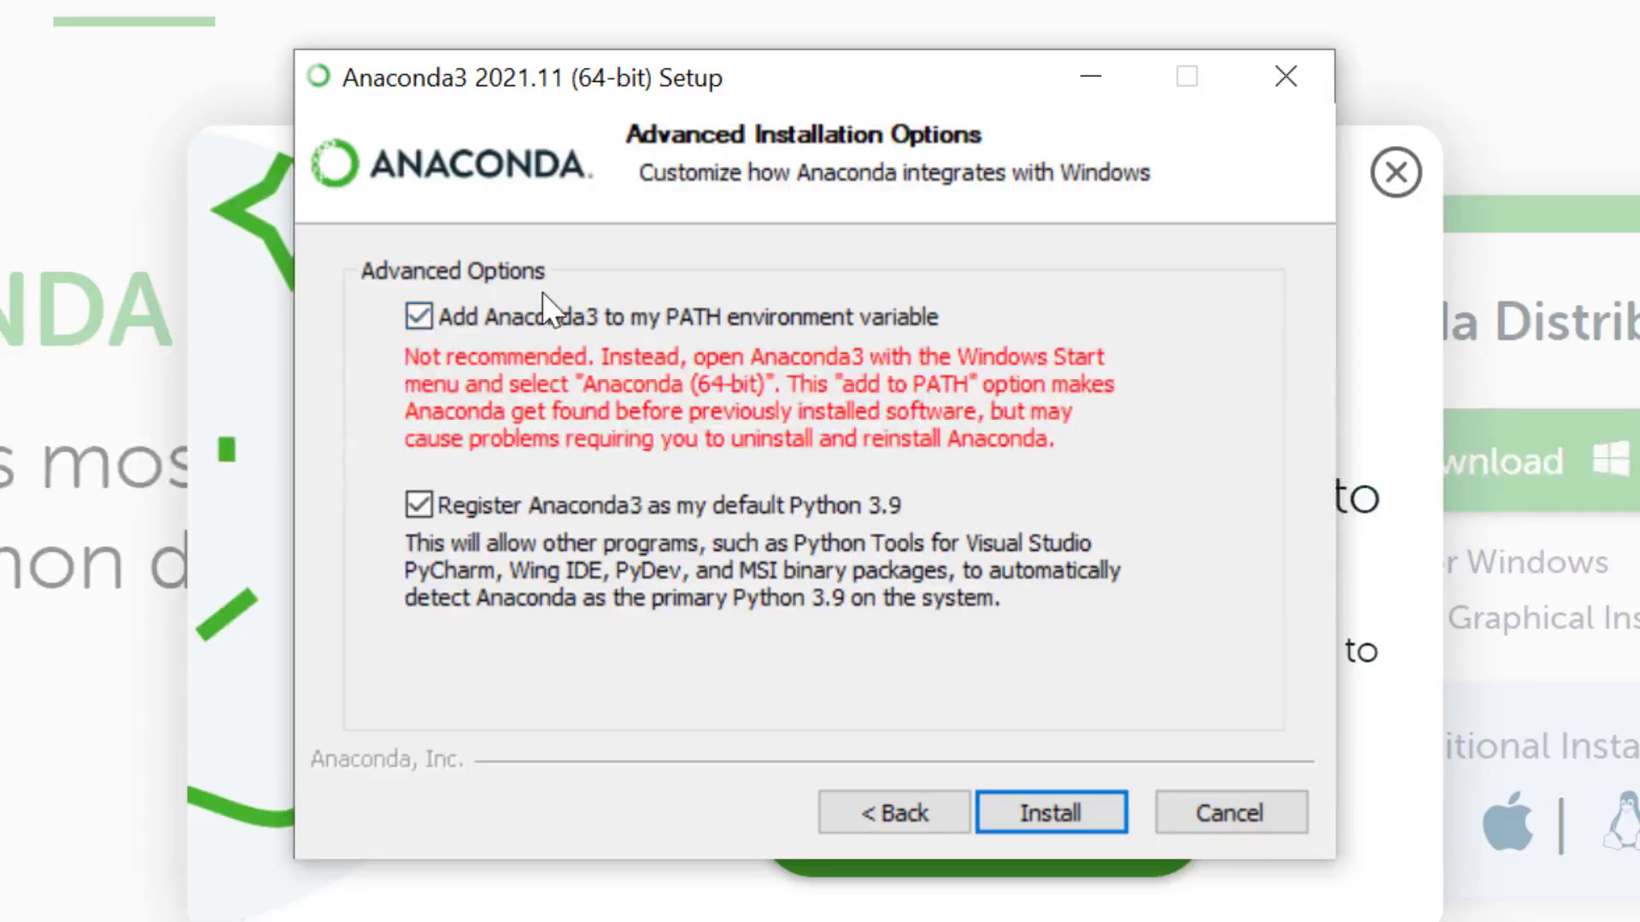
- Install Anaconda3 with the chosen options and wait until the log reads Completed
{"action": "left_click", "coordinate": [1068, 802]}
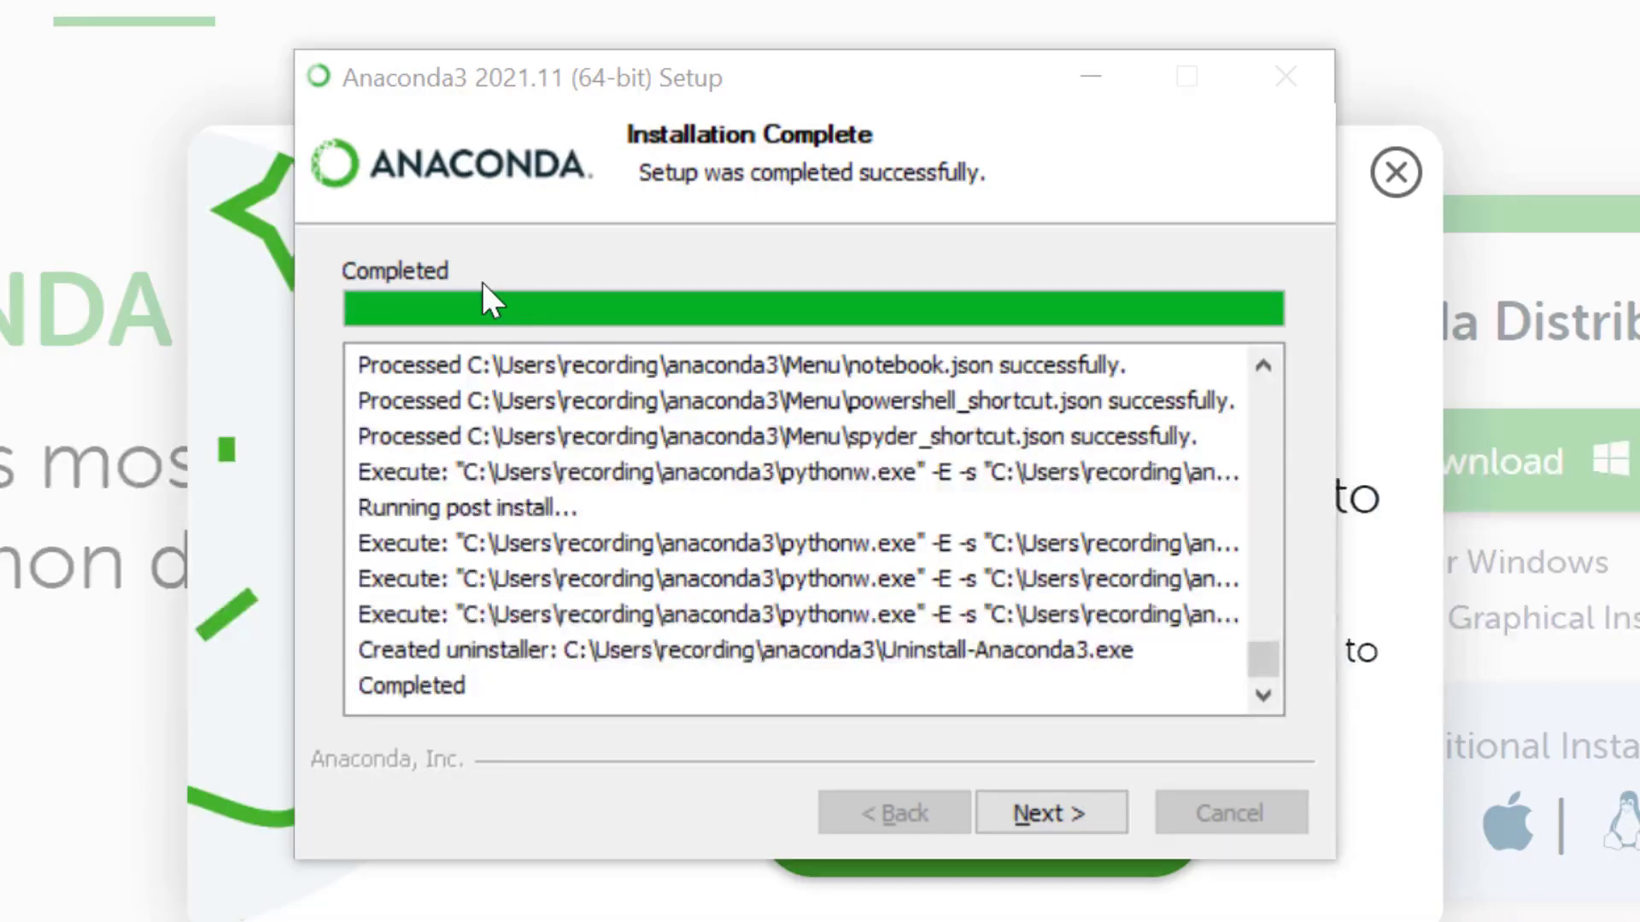
- Move past the completion and PyCharm pages and finish, closing the installer
{"action": "left_click", "coordinate": [1063, 812]}
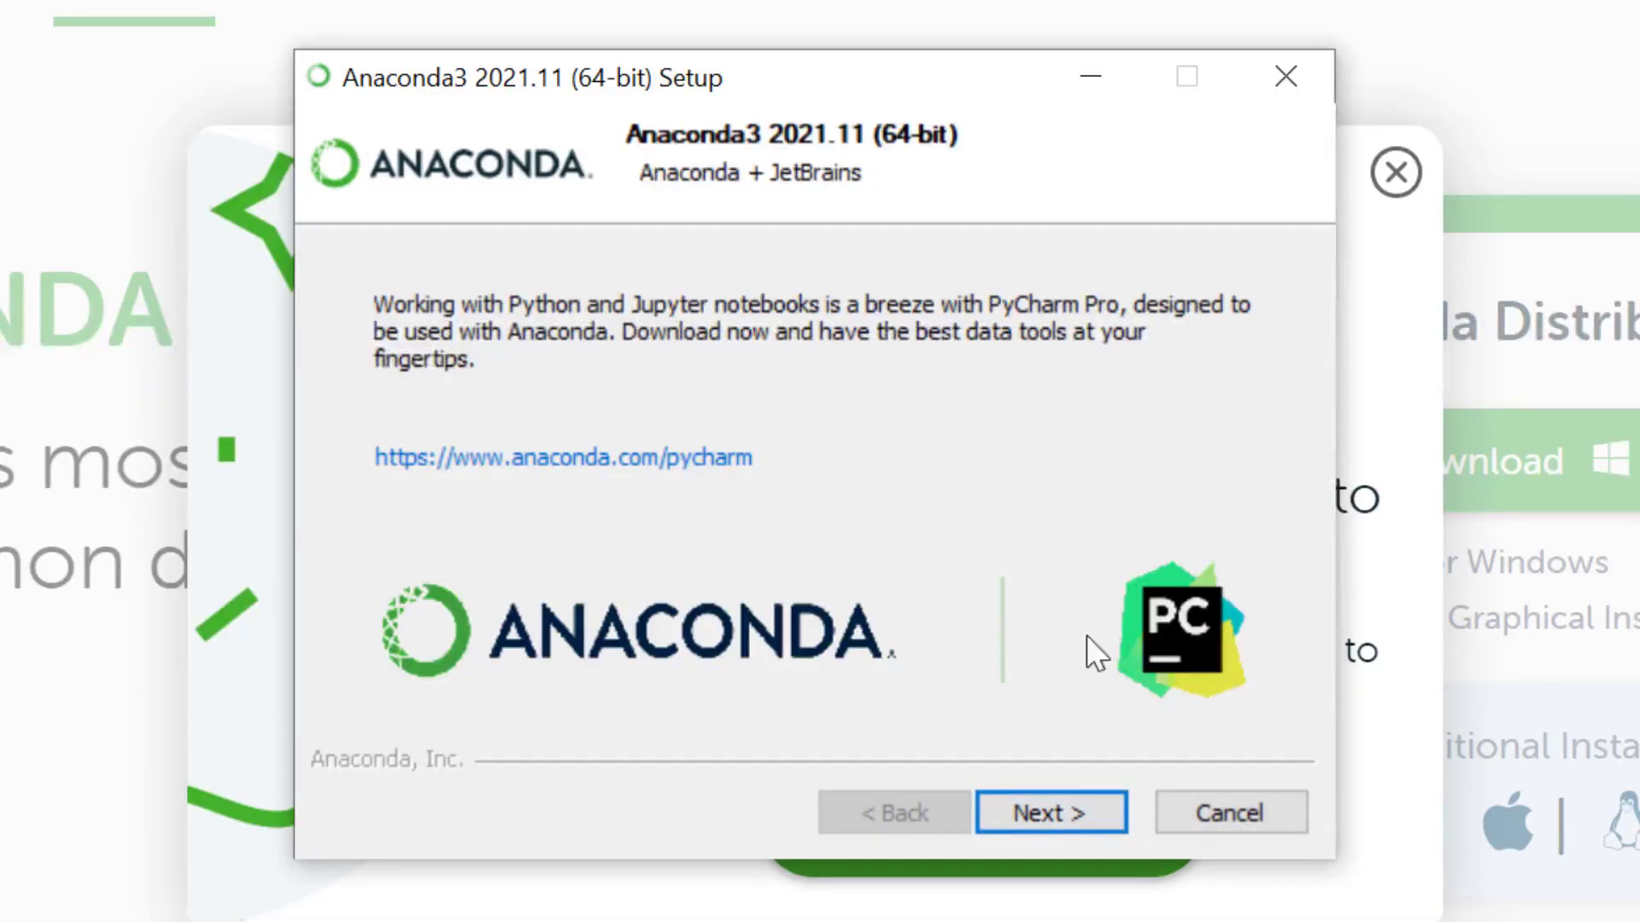
{"action": "left_click", "coordinate": [1054, 808]}
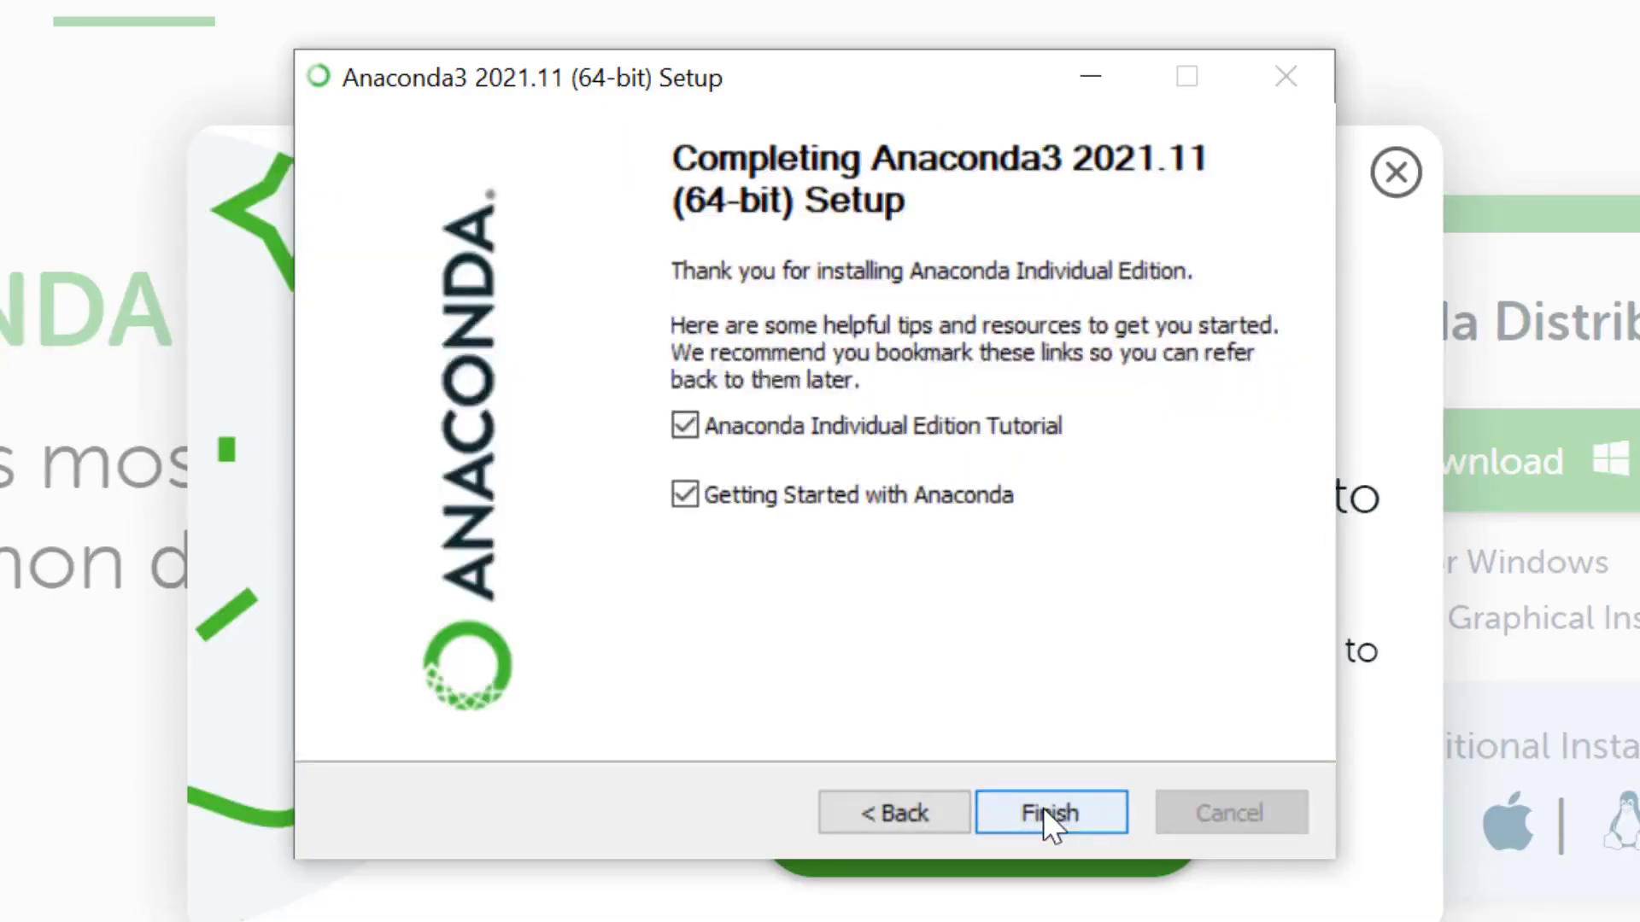
{"action": "left_click", "coordinate": [1043, 808]}
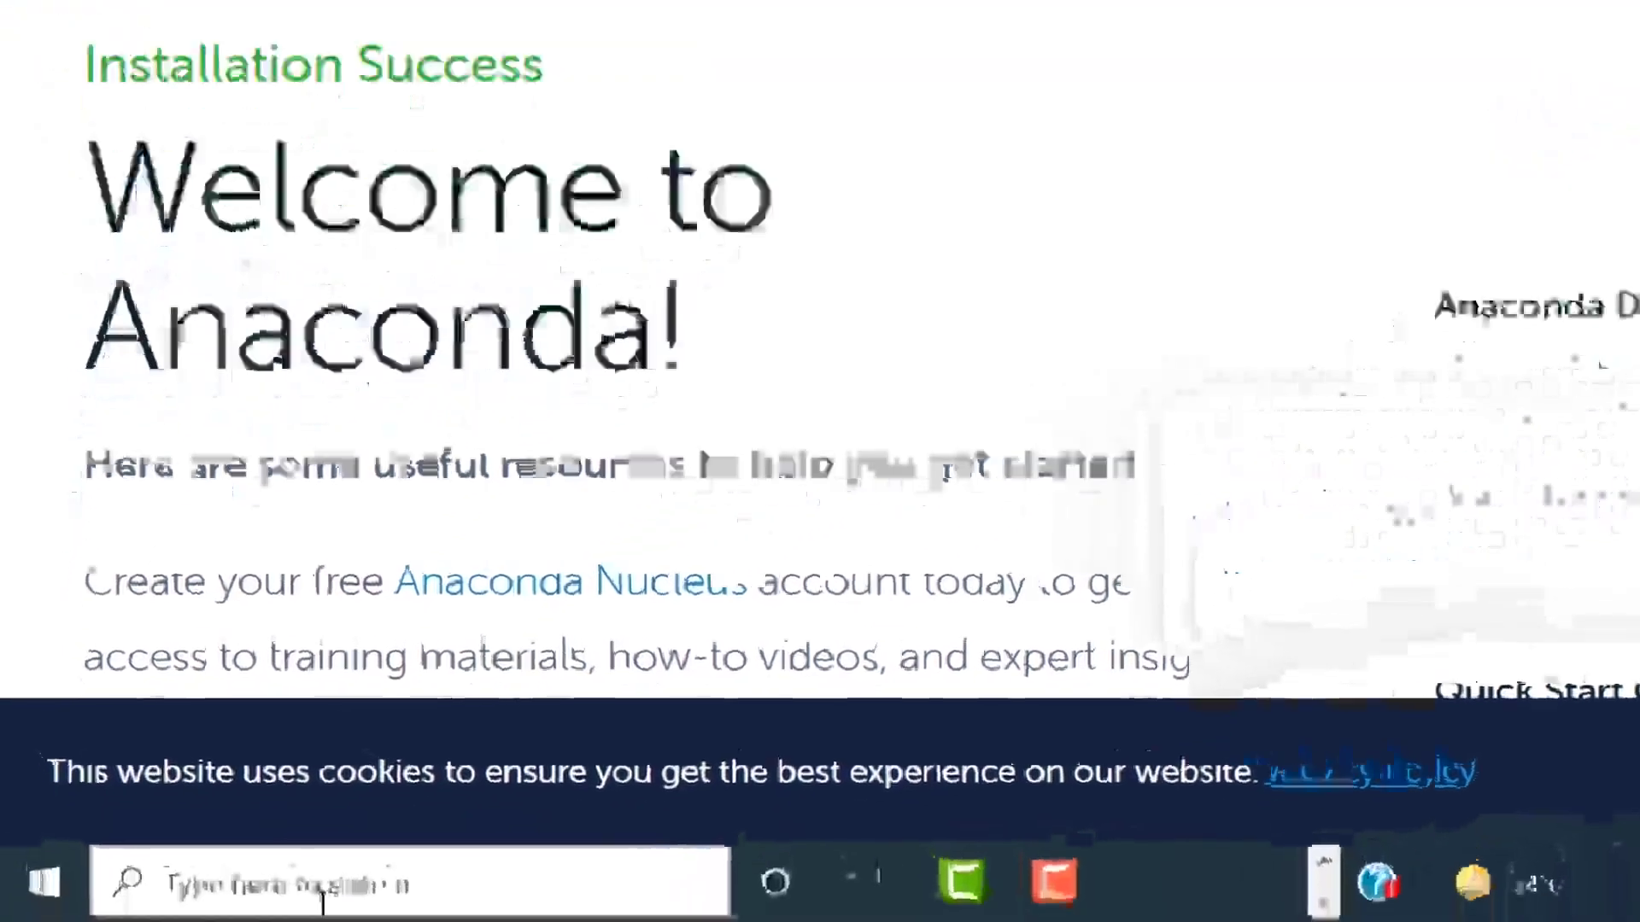
- Search Windows for cmd, open Command Prompt and move its window to the screen top
{"action": "left_click", "coordinate": [323, 901]}
{"action": "type", "text": "cm"}
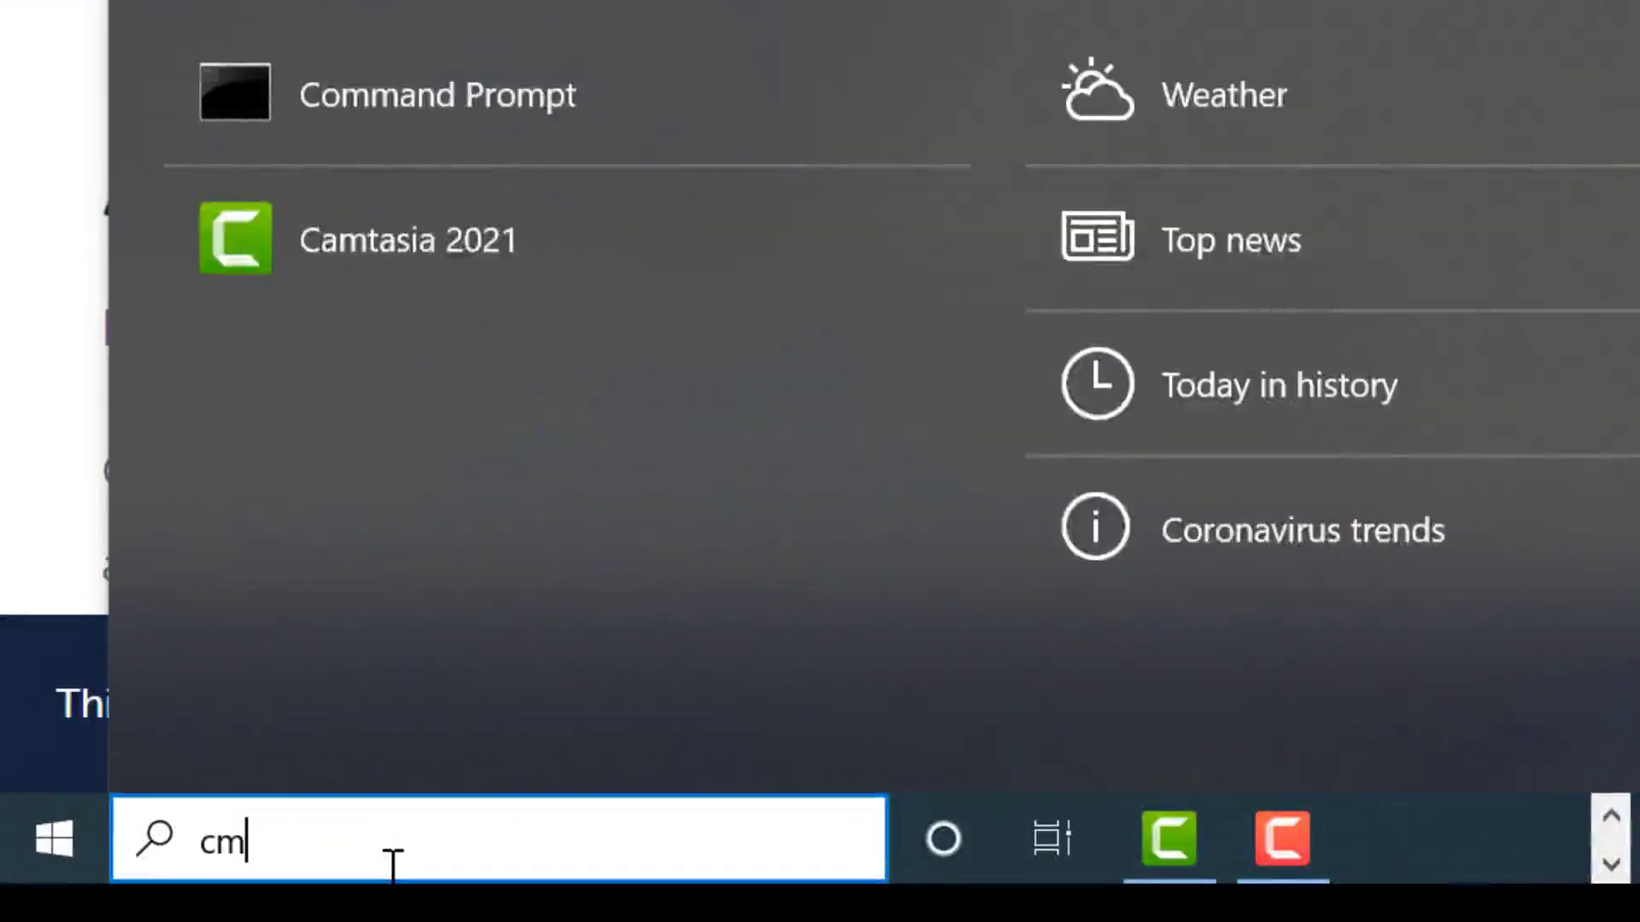
{"action": "type", "text": "d"}
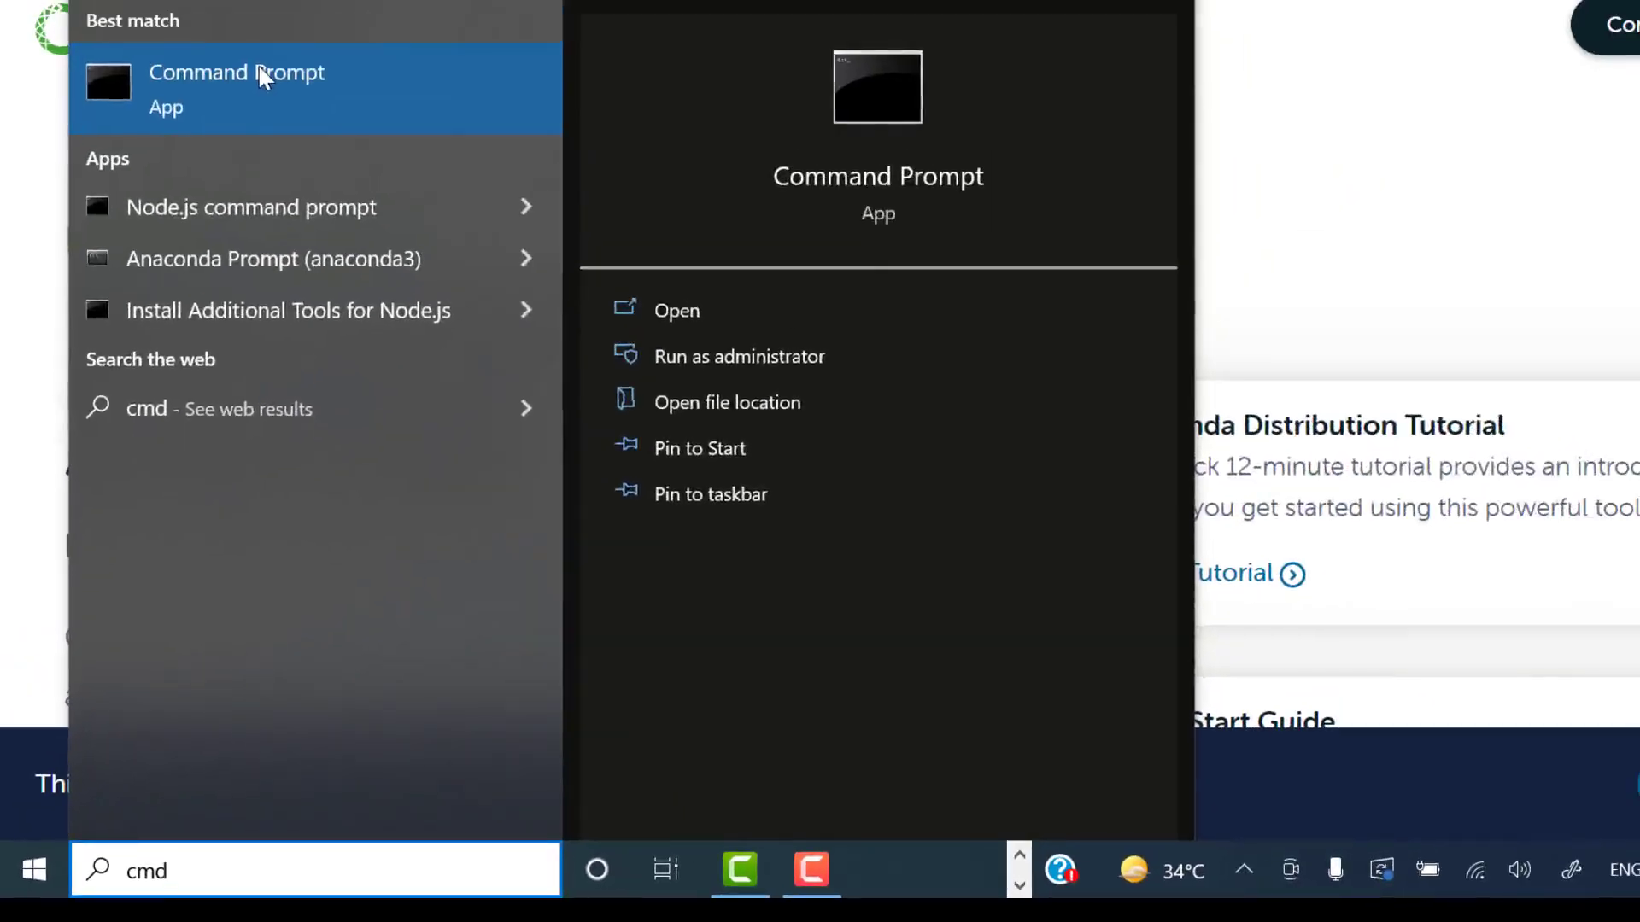
{"action": "left_click", "coordinate": [258, 67]}
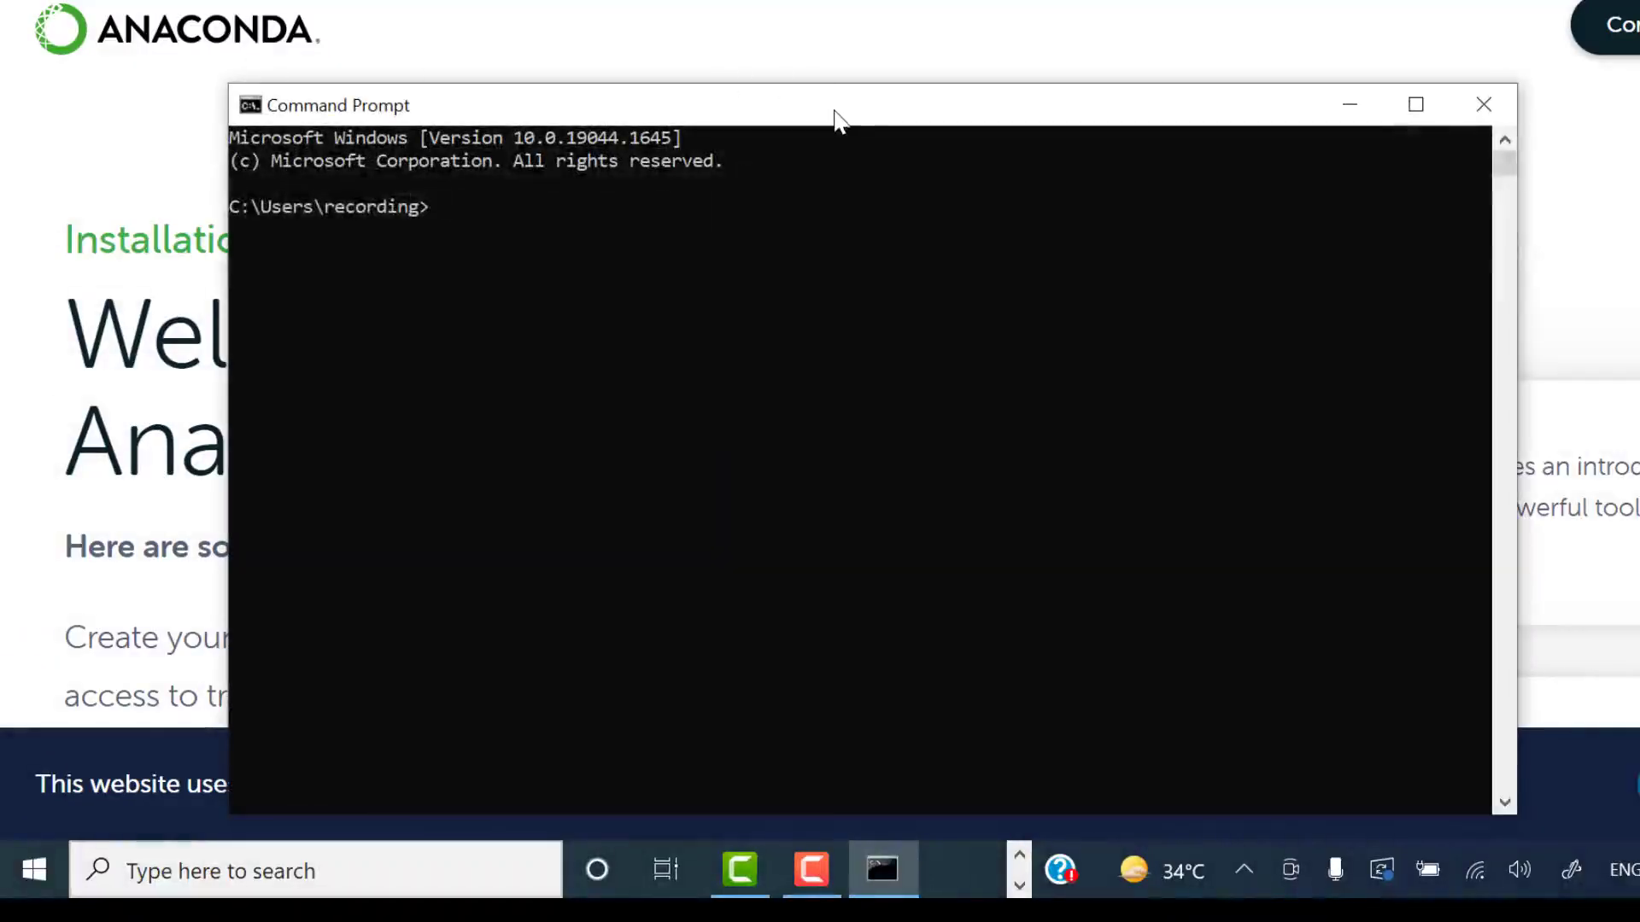
{"action": "left_click_drag", "start_coordinate": [834, 109], "coordinate": [849, 7]}
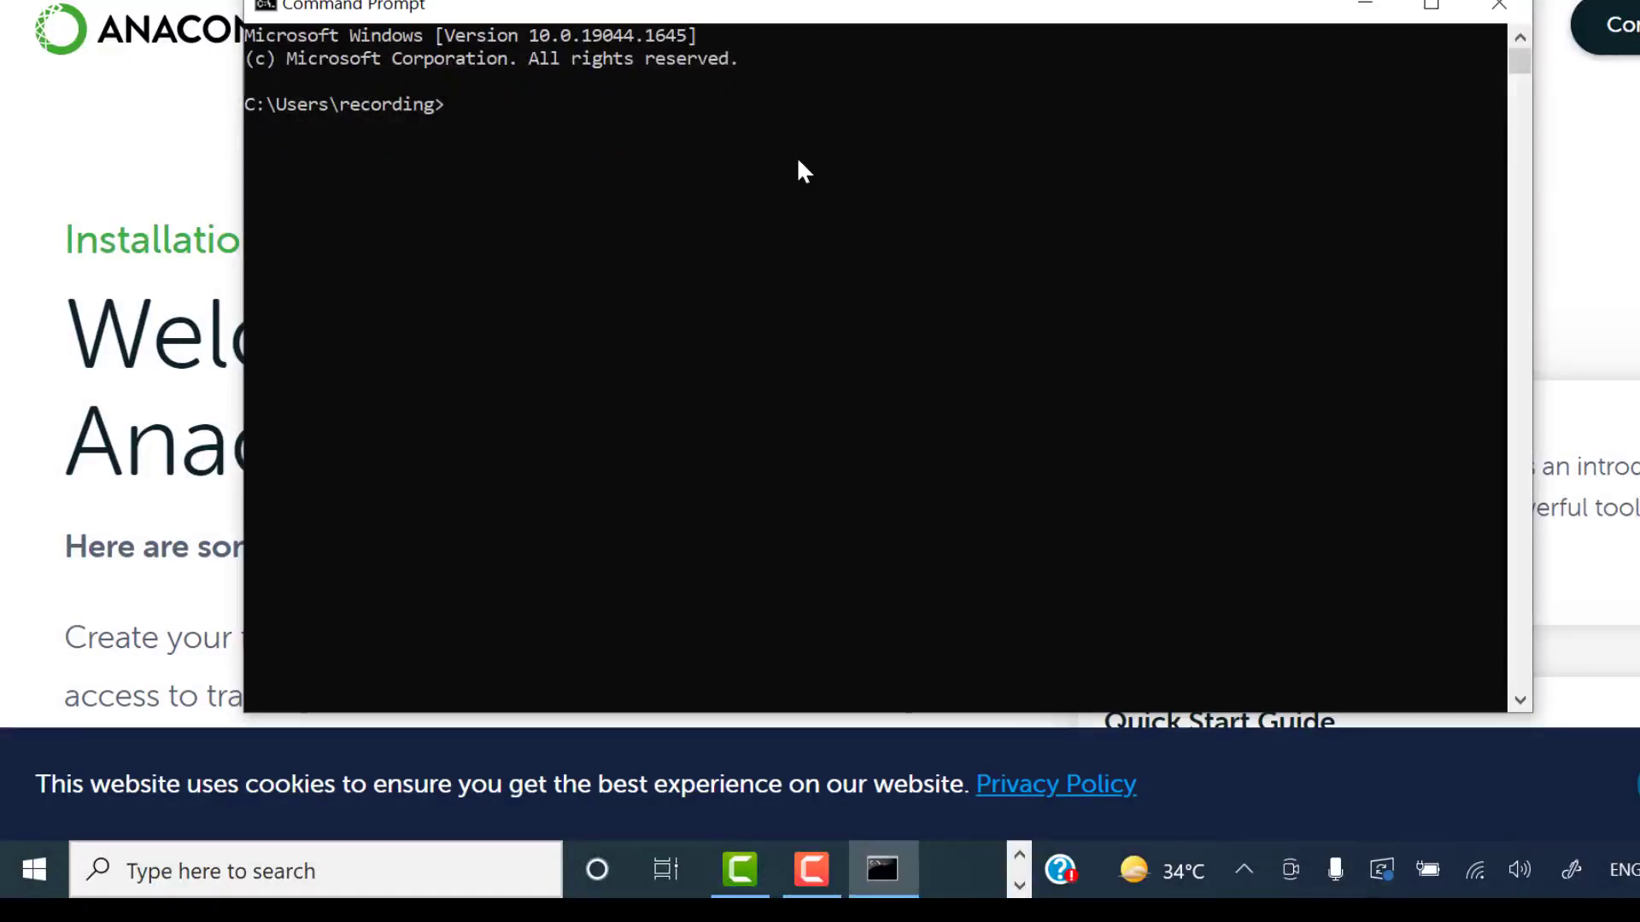
- Run python and highlight the Anaconda Python 3.9.7 version line and >>> prompt
{"action": "type", "text": "python"}
{"action": "key", "text": "Return"}
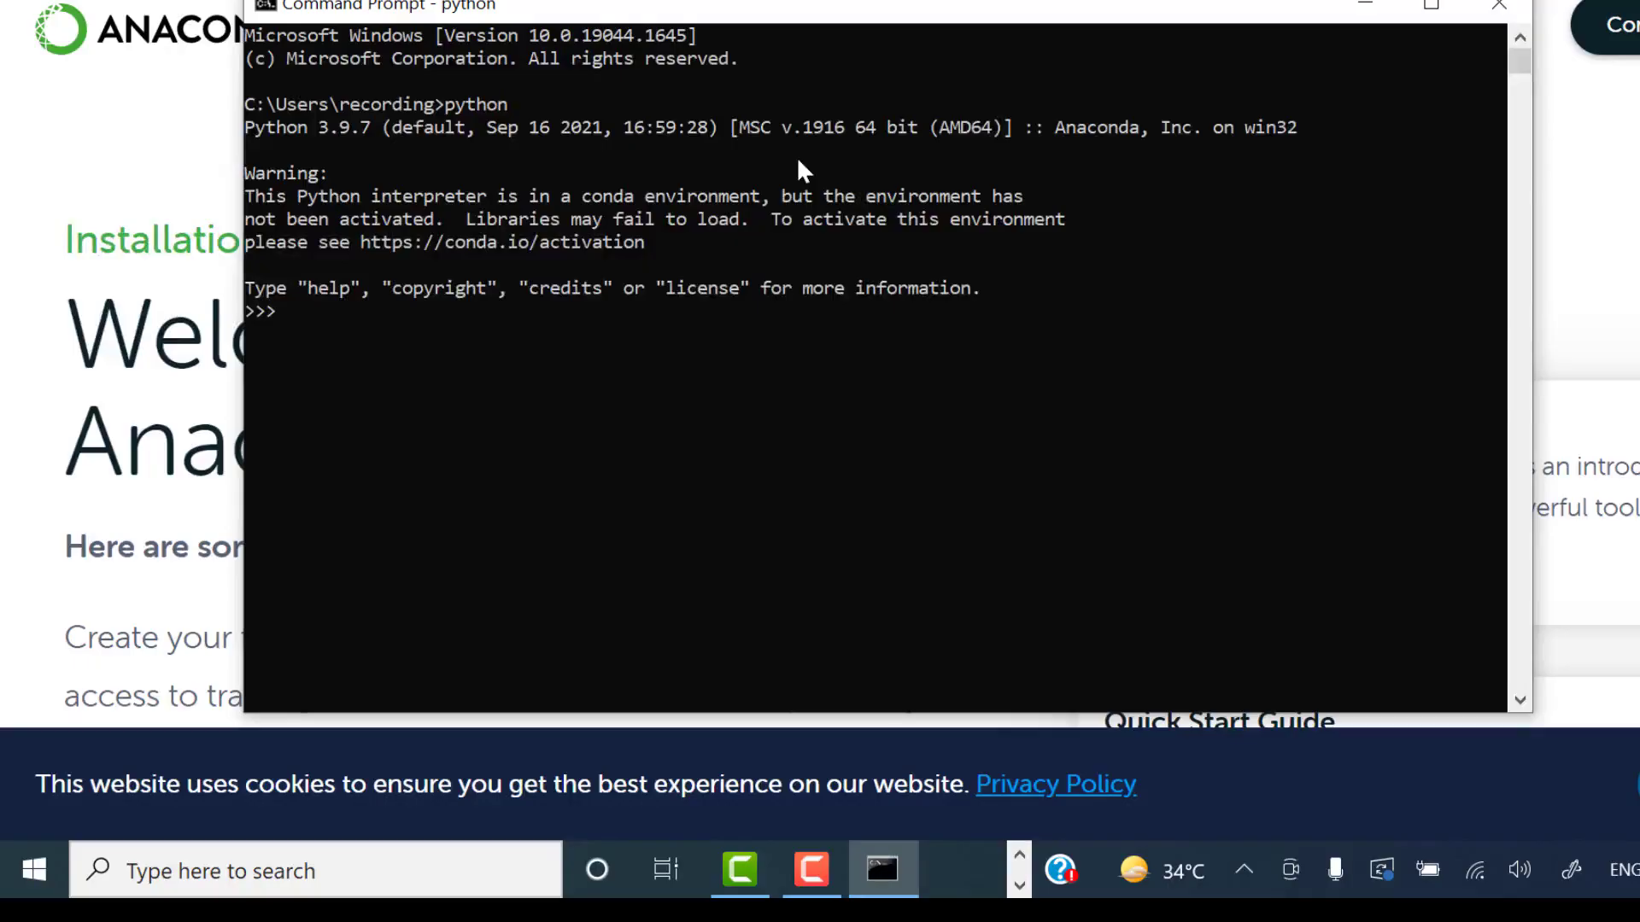
{"action": "left_click_drag", "start_coordinate": [459, 103], "coordinate": [559, 106]}
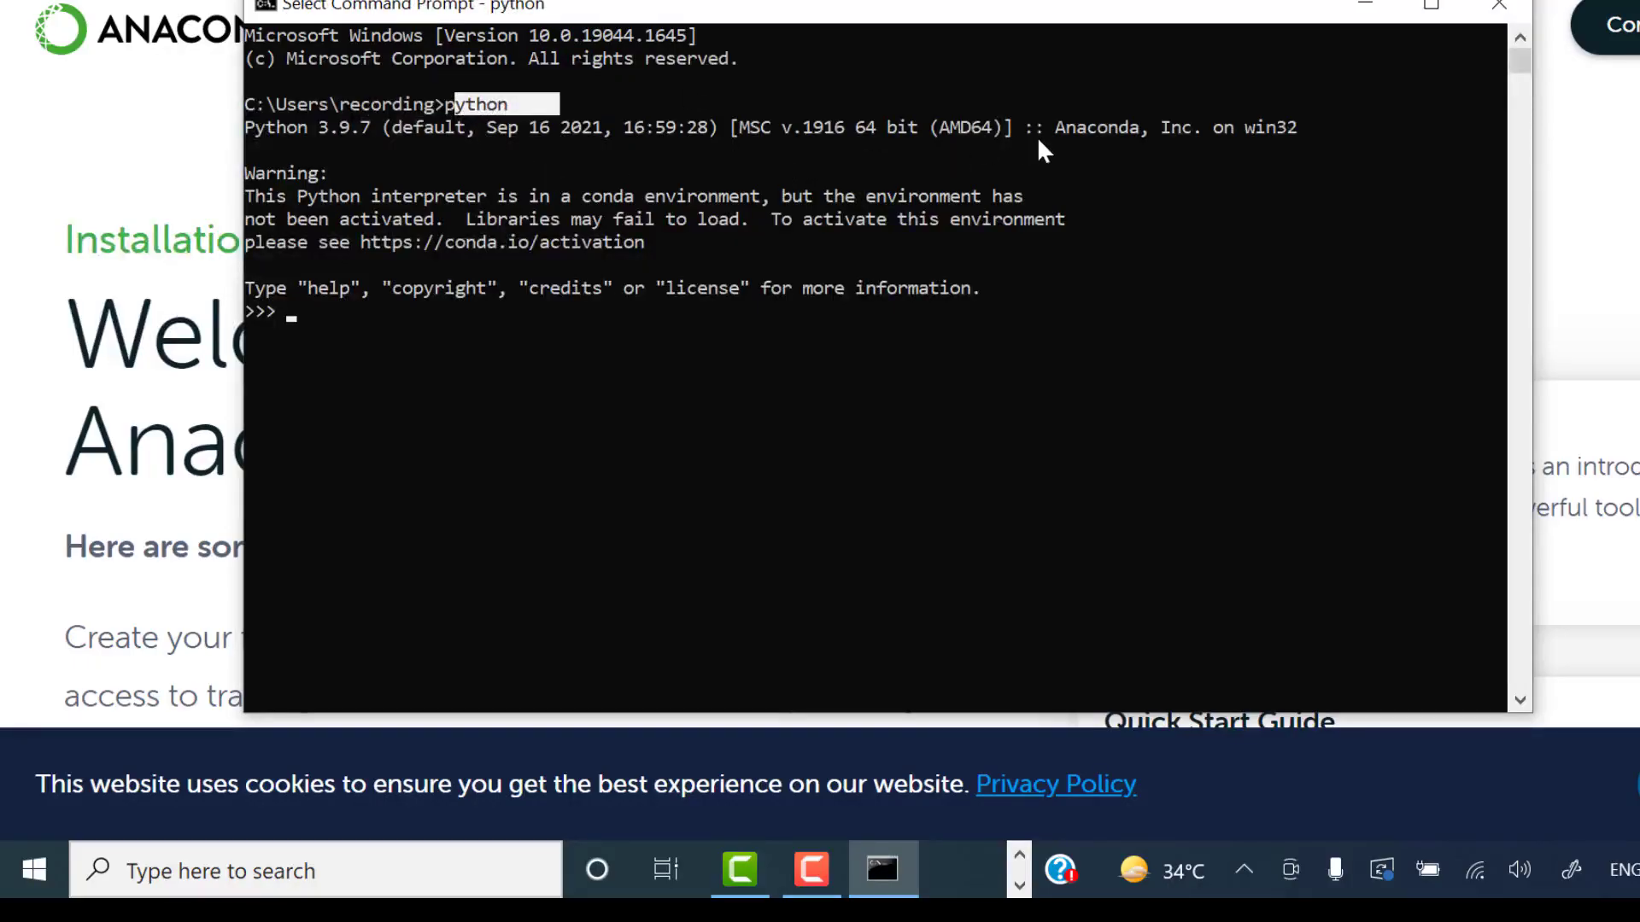
{"action": "left_click_drag", "start_coordinate": [1035, 129], "coordinate": [1108, 137]}
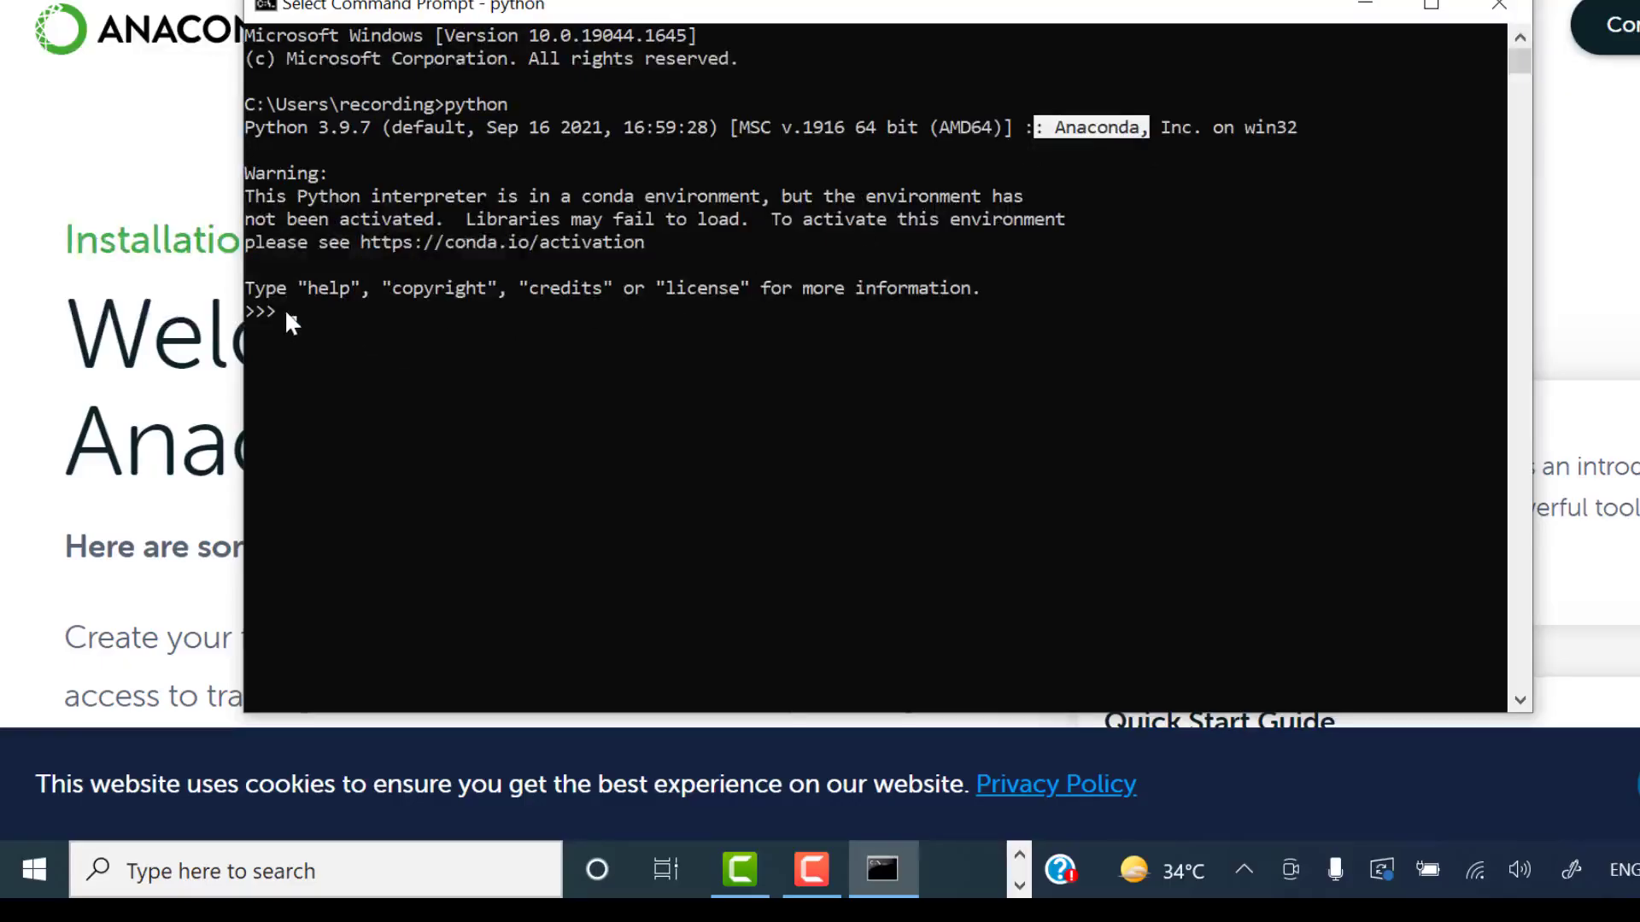
{"action": "left_click_drag", "start_coordinate": [284, 309], "coordinate": [248, 312]}
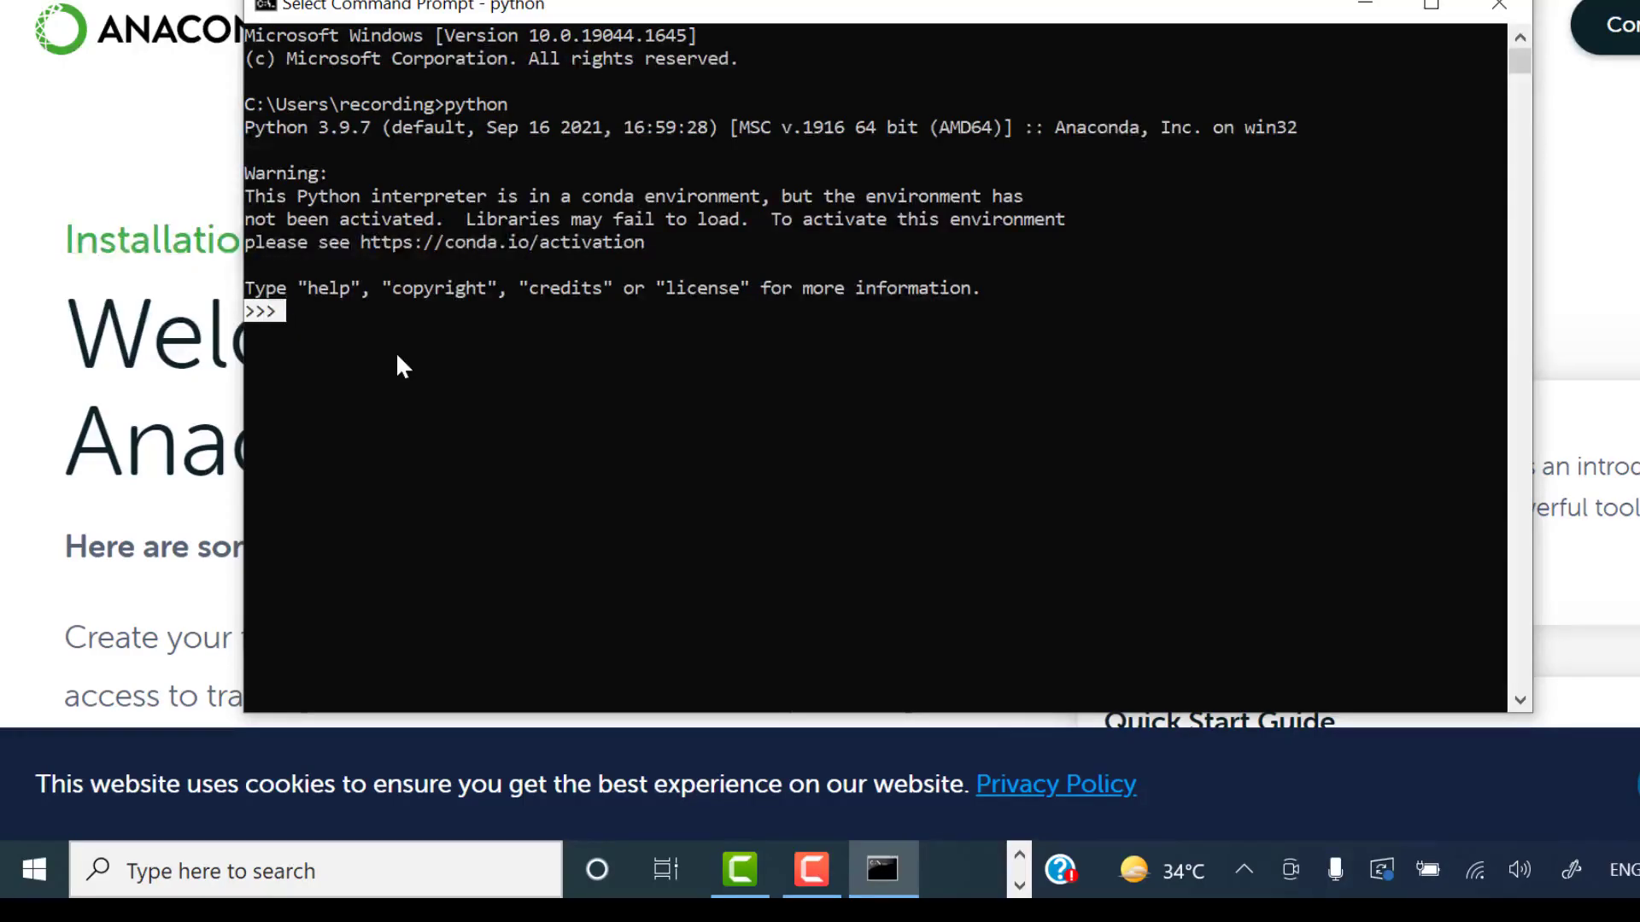
- Exit the Python interpreter and return to the system prompt
{"action": "key", "text": "ctrl+c"}
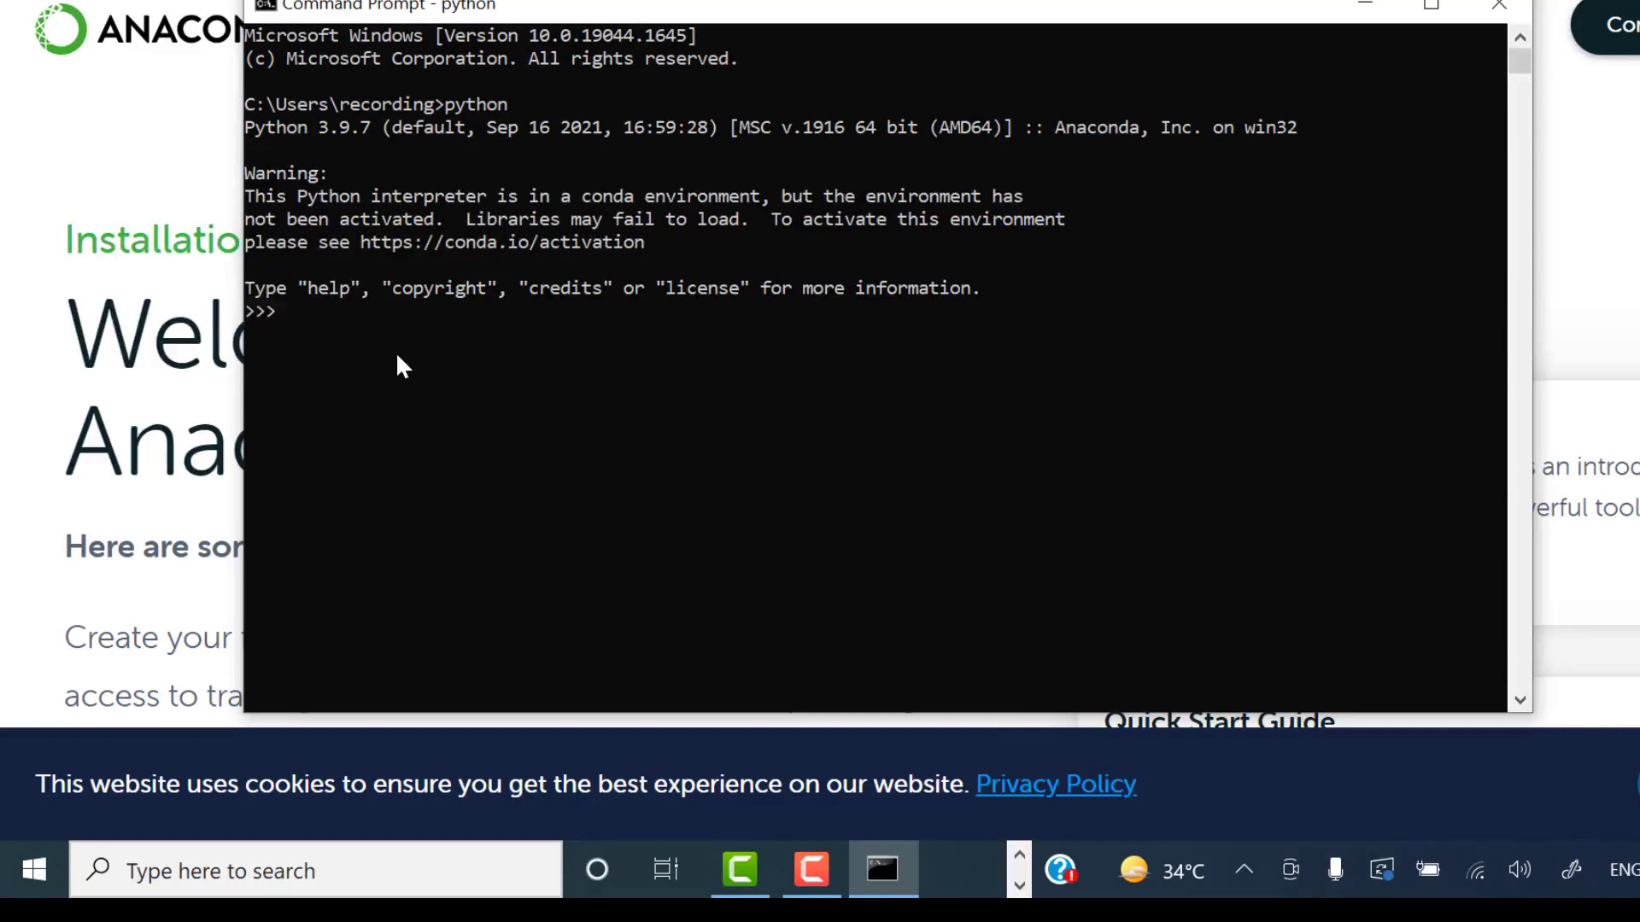
{"action": "key", "text": "Return"}
{"action": "key", "text": "Return"}
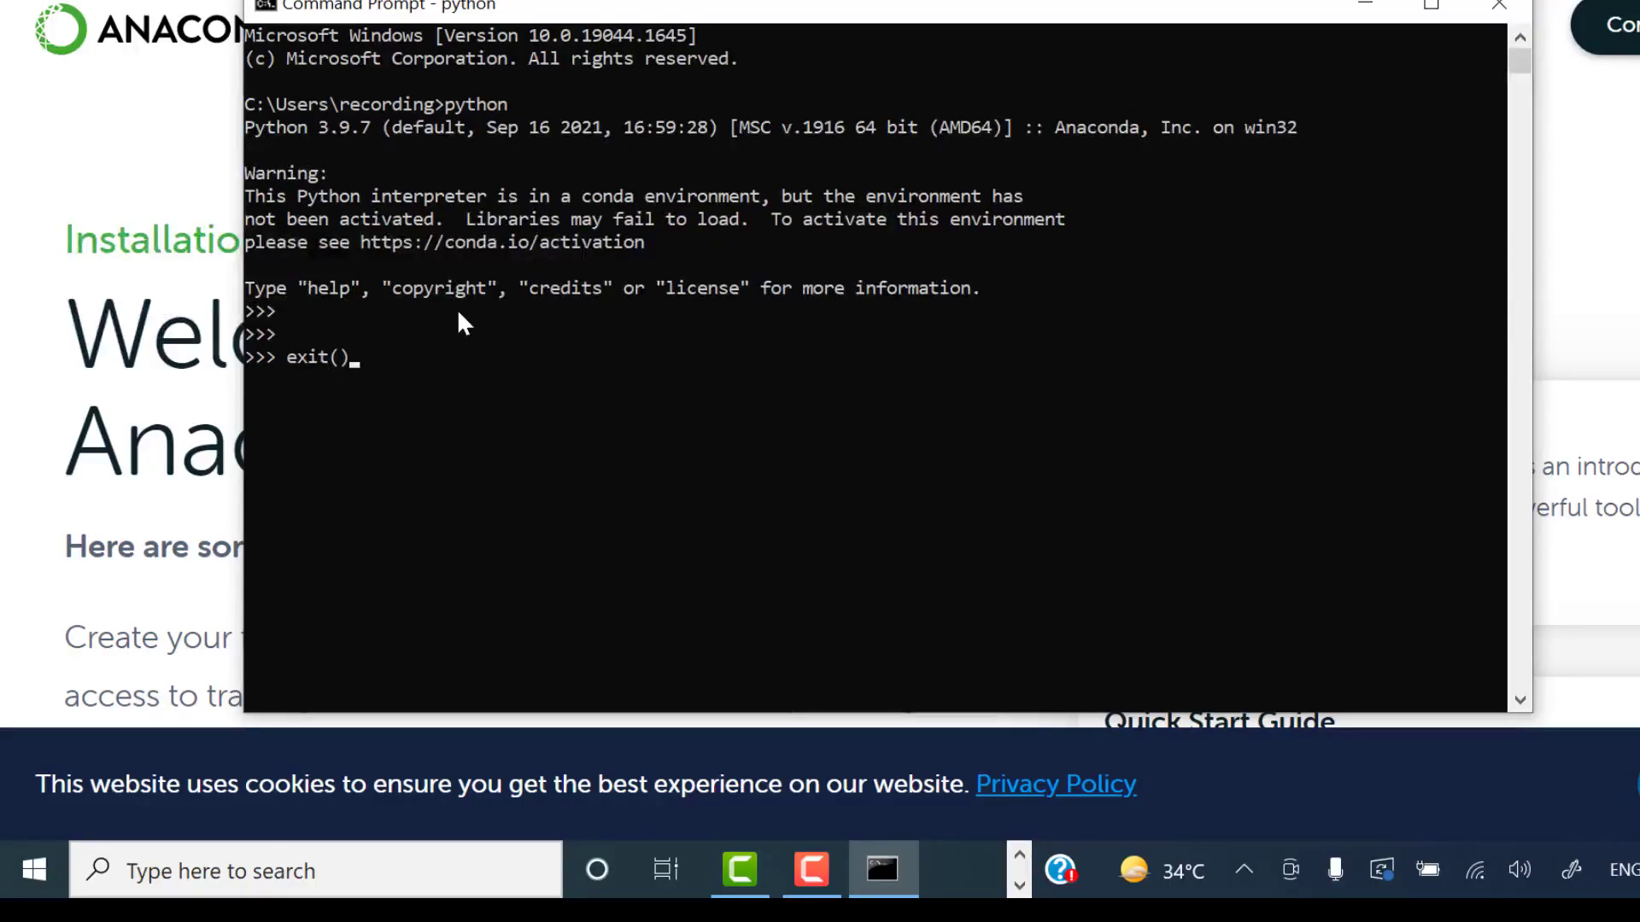
{"action": "key", "text": "Return"}
{"action": "key", "text": "Return"}
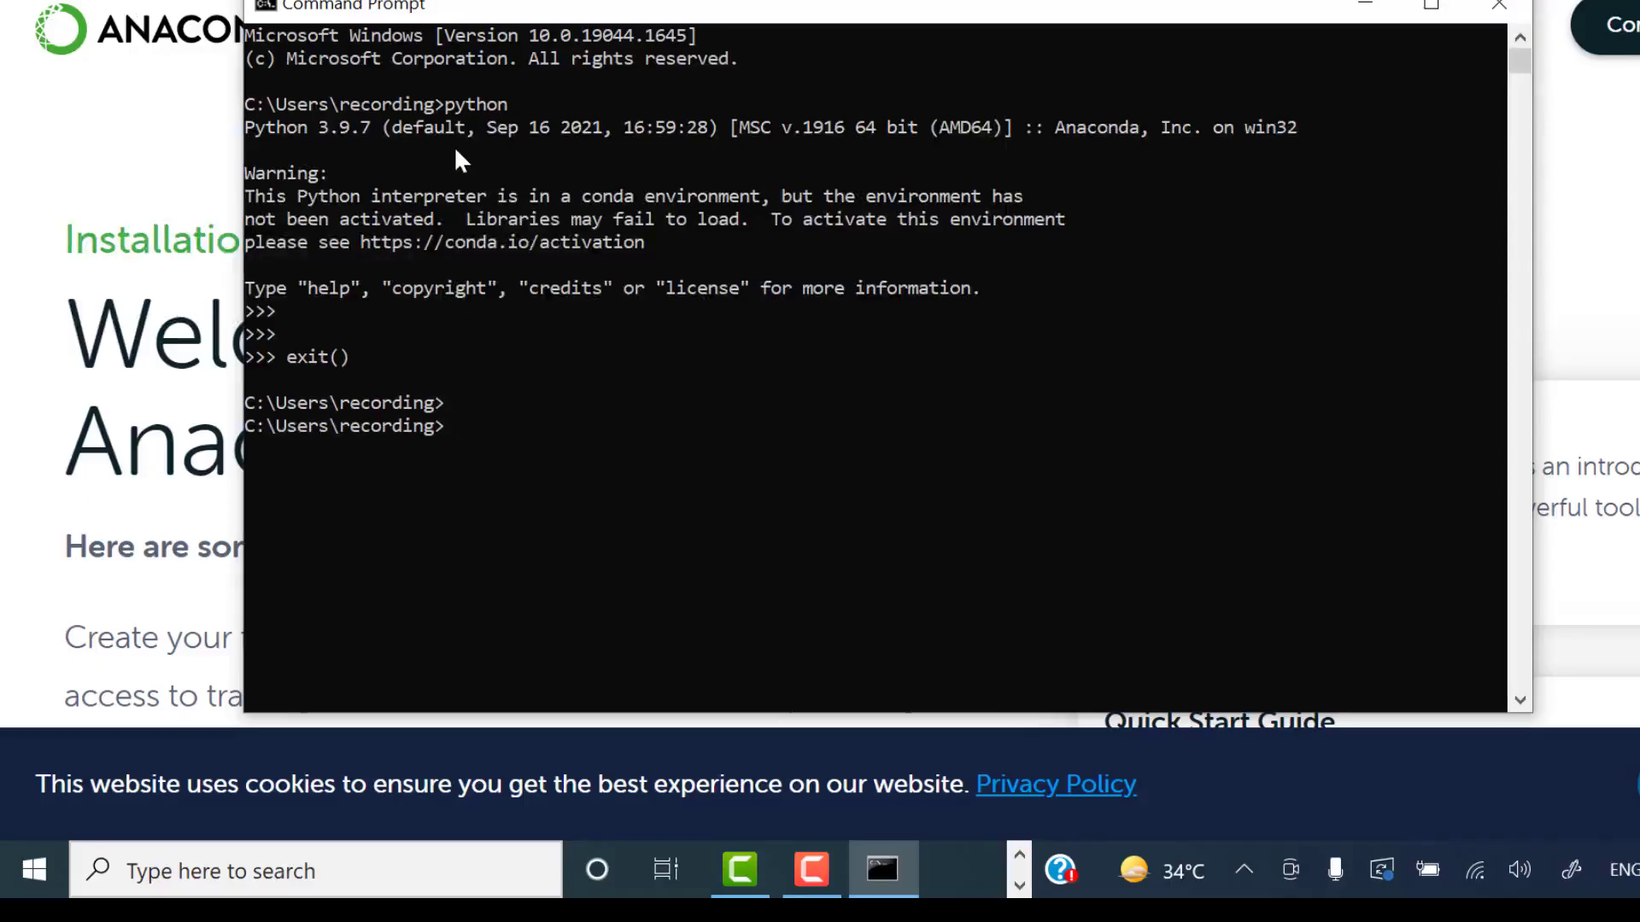
{"action": "left_click_drag", "start_coordinate": [438, 96], "coordinate": [586, 405]}
{"action": "left_click", "coordinate": [585, 410]}
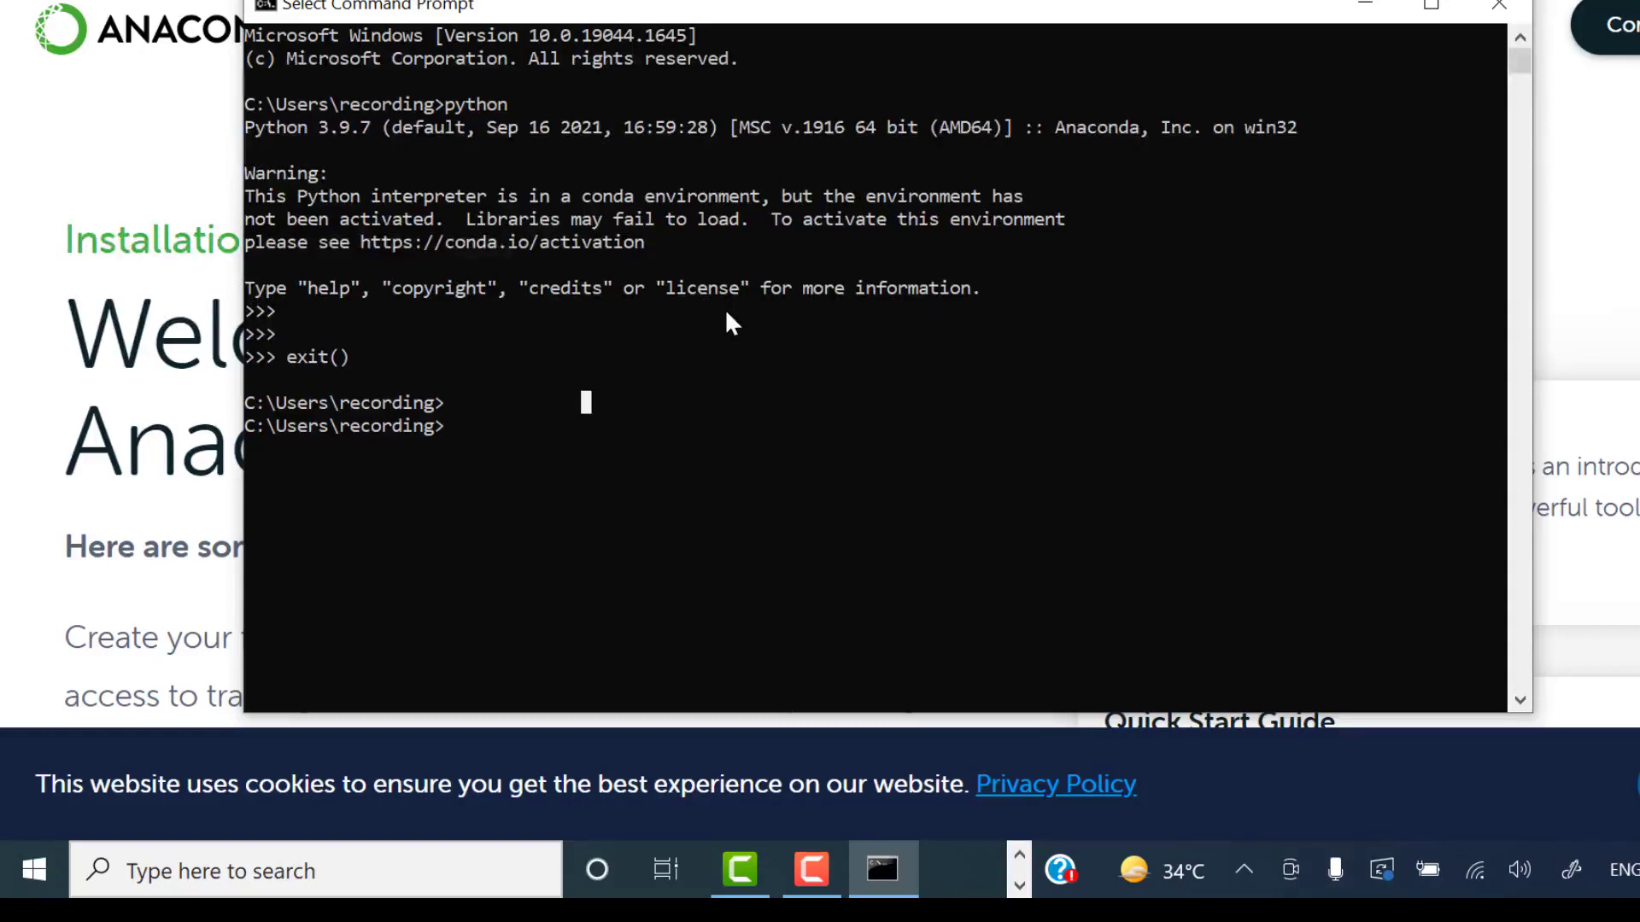
- Run pip list to print every installed package with its version
{"action": "type", "text": "pip   list"}
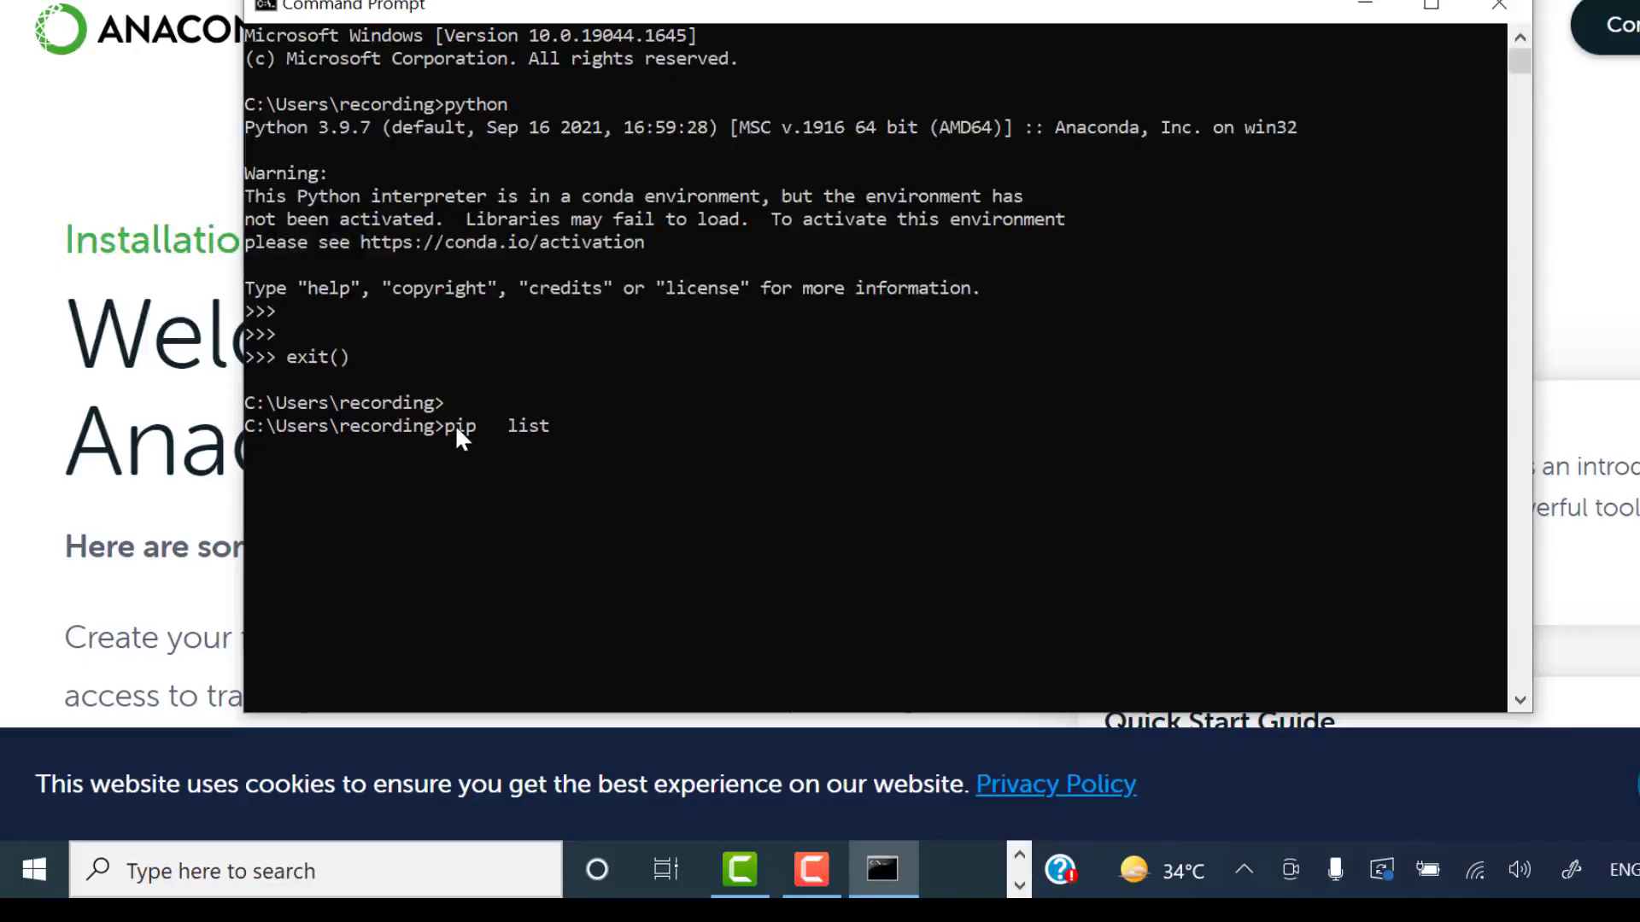
{"action": "left_click_drag", "start_coordinate": [454, 423], "coordinate": [479, 430]}
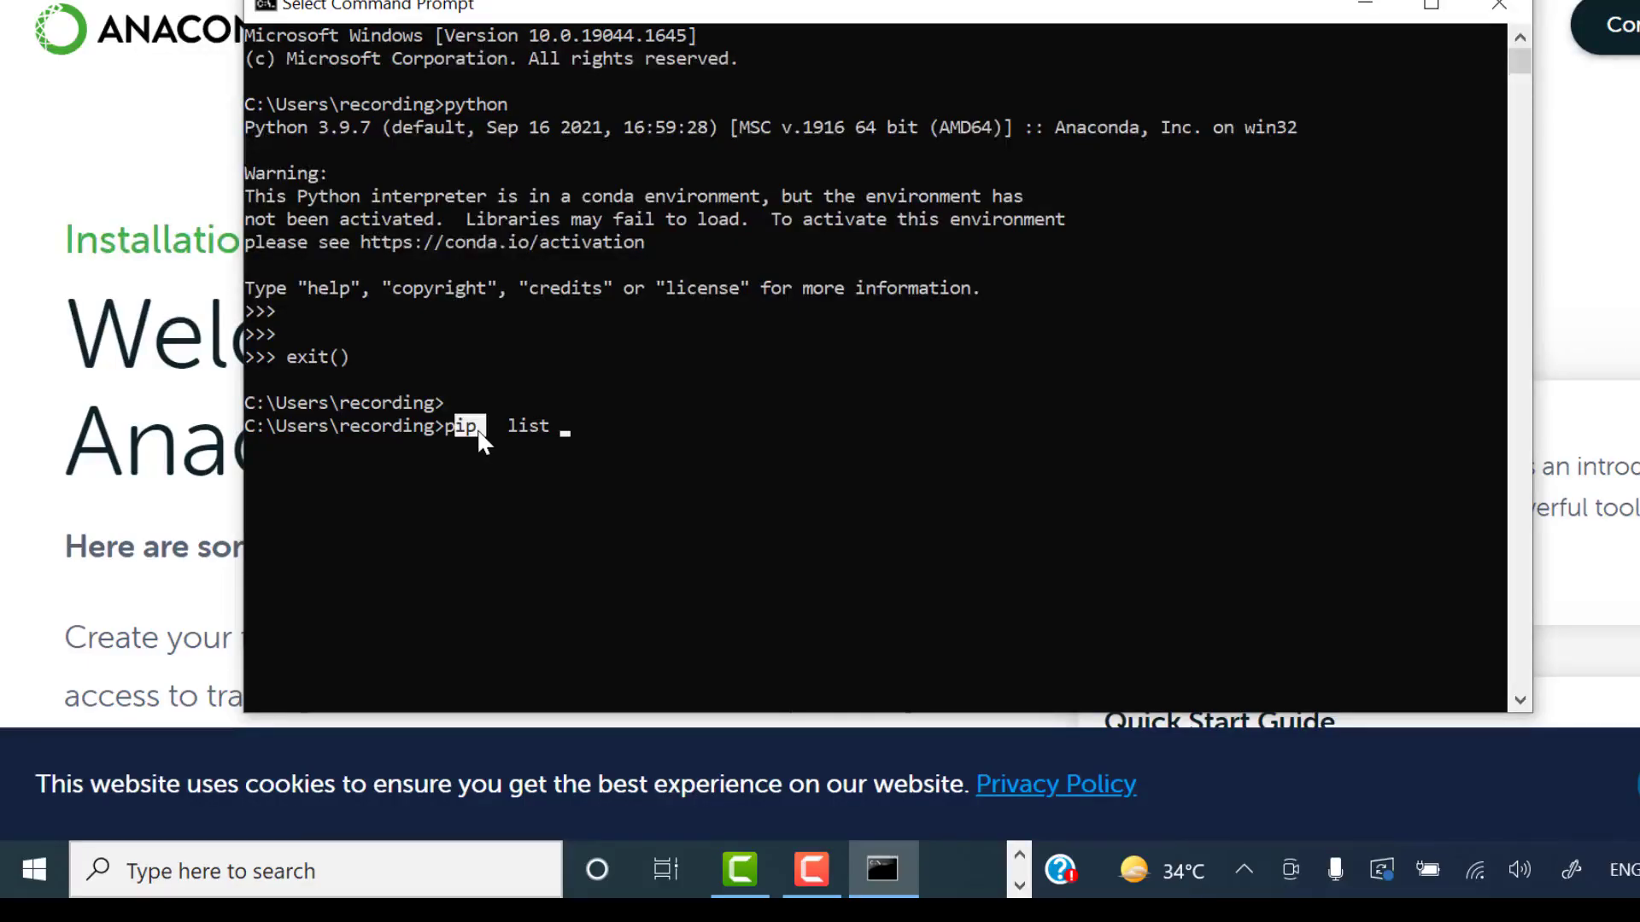
{"action": "left_click", "coordinate": [479, 431]}
{"action": "left_click_drag", "start_coordinate": [517, 427], "coordinate": [596, 432]}
{"action": "right_click", "coordinate": [596, 427]}
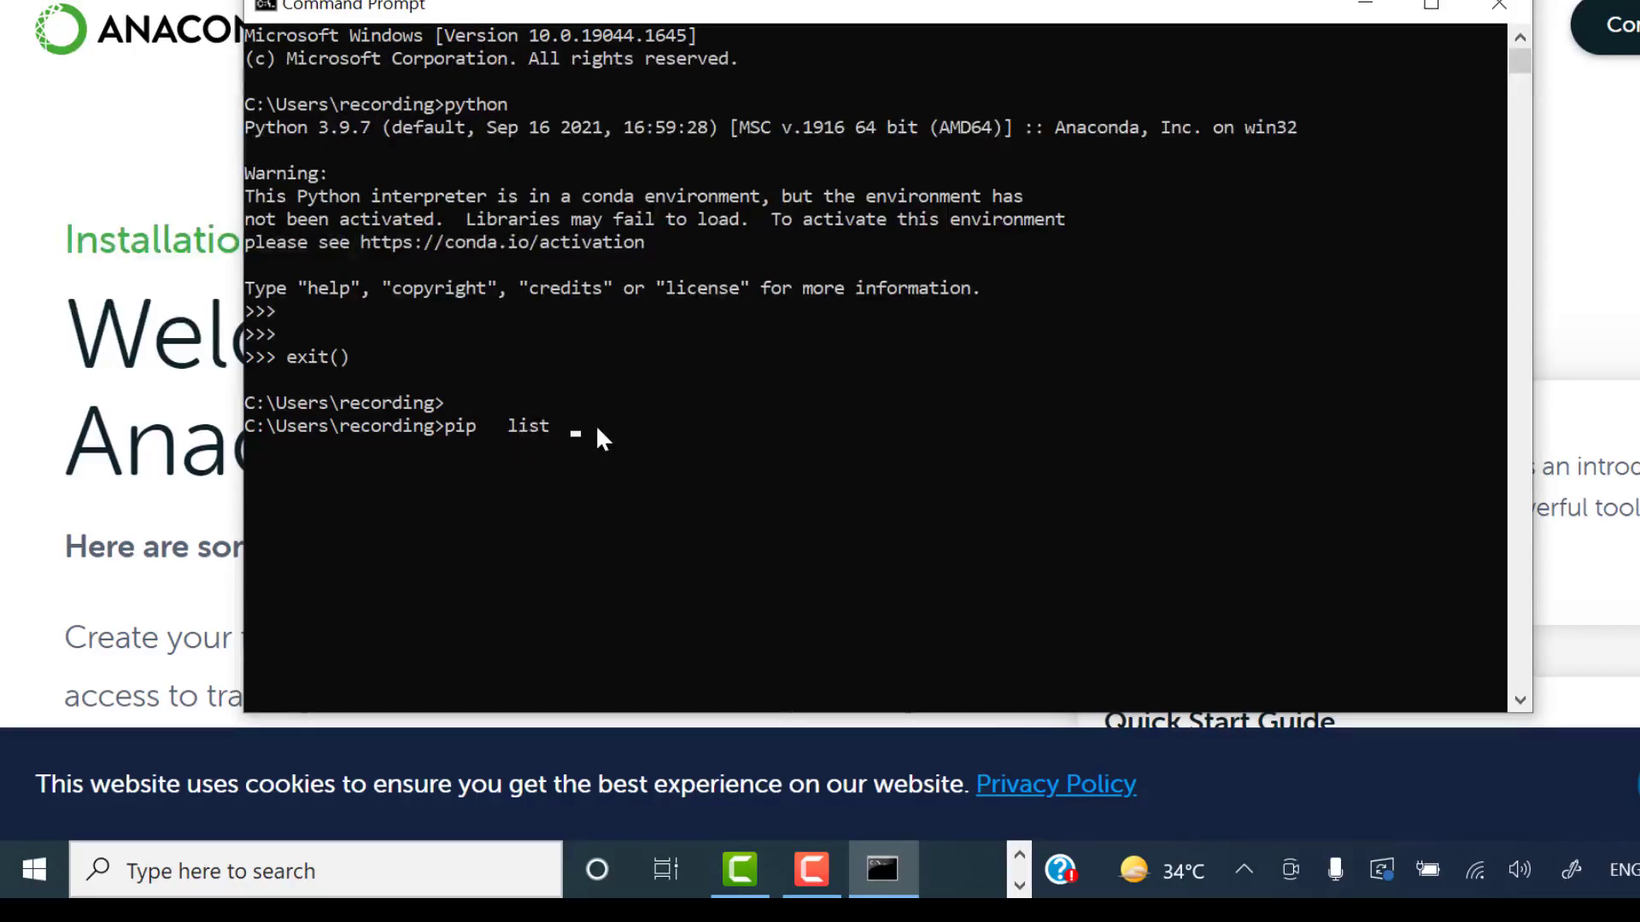
{"action": "key", "text": "Return"}
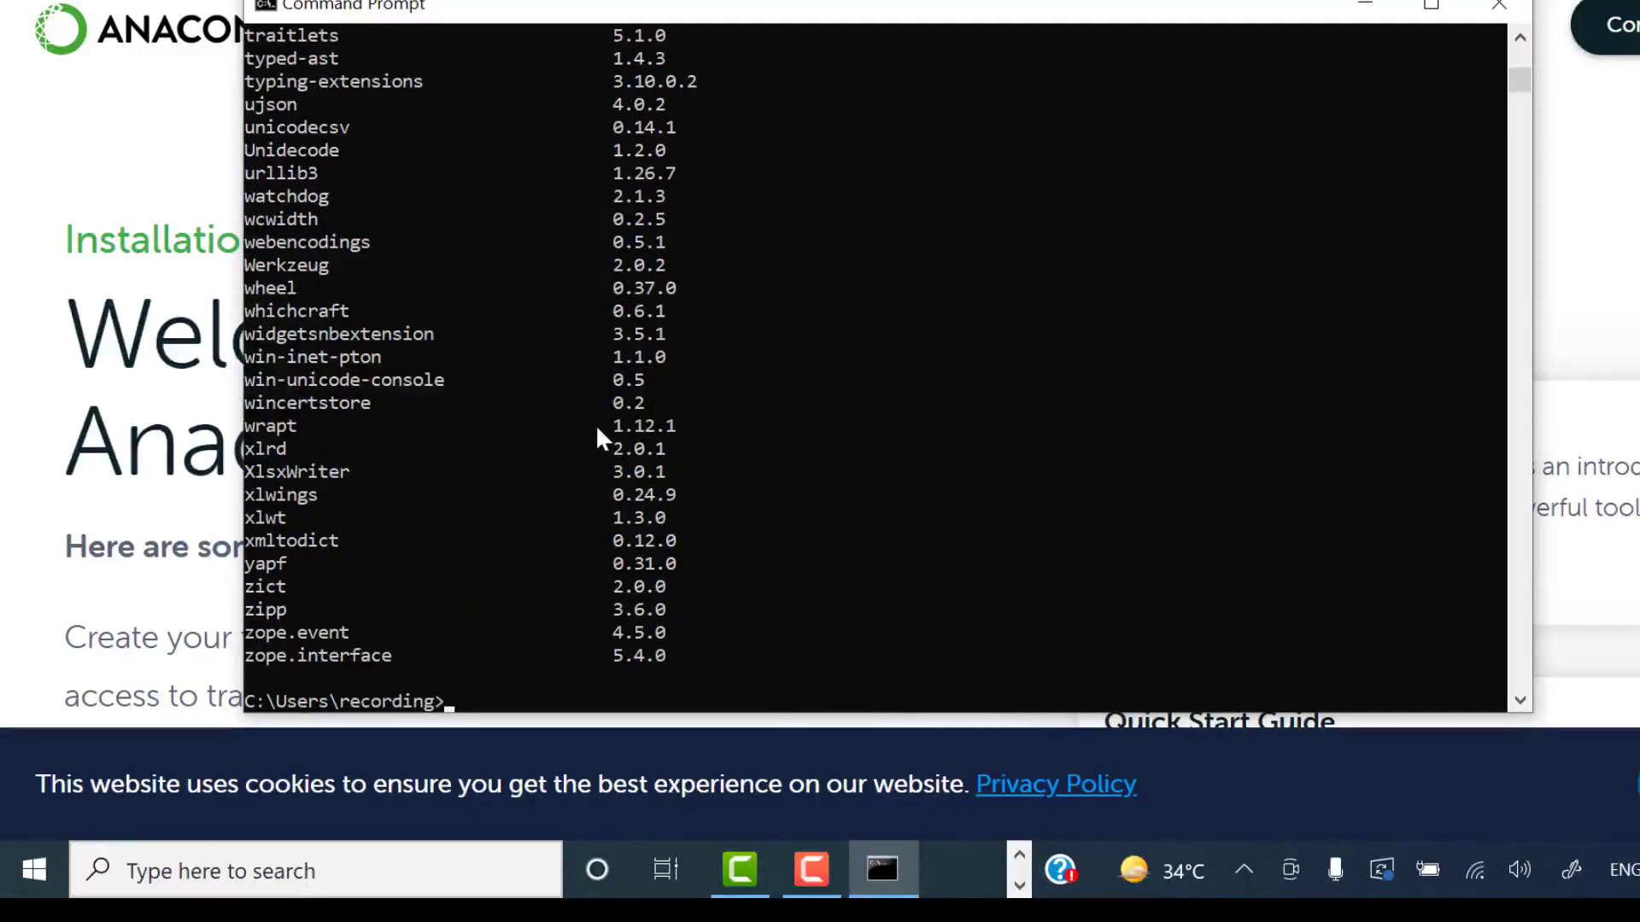
{"action": "scroll", "coordinate": [596, 424], "scroll_direction": "up", "scroll_amount": 11}
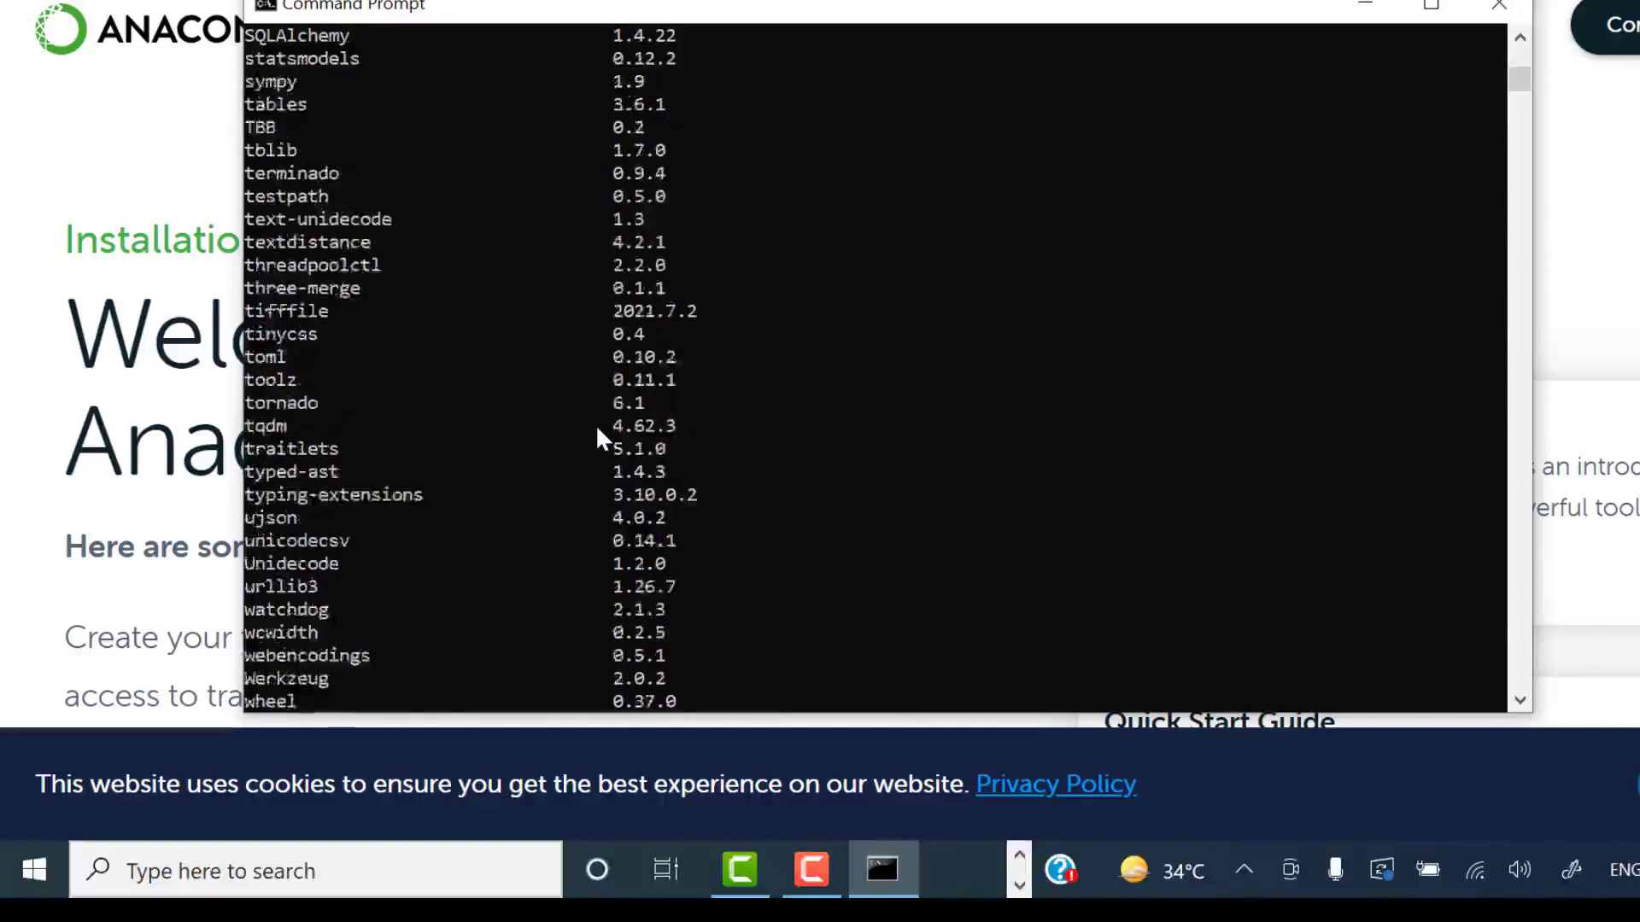
{"action": "scroll", "coordinate": [596, 424], "scroll_direction": "up", "scroll_amount": 6}
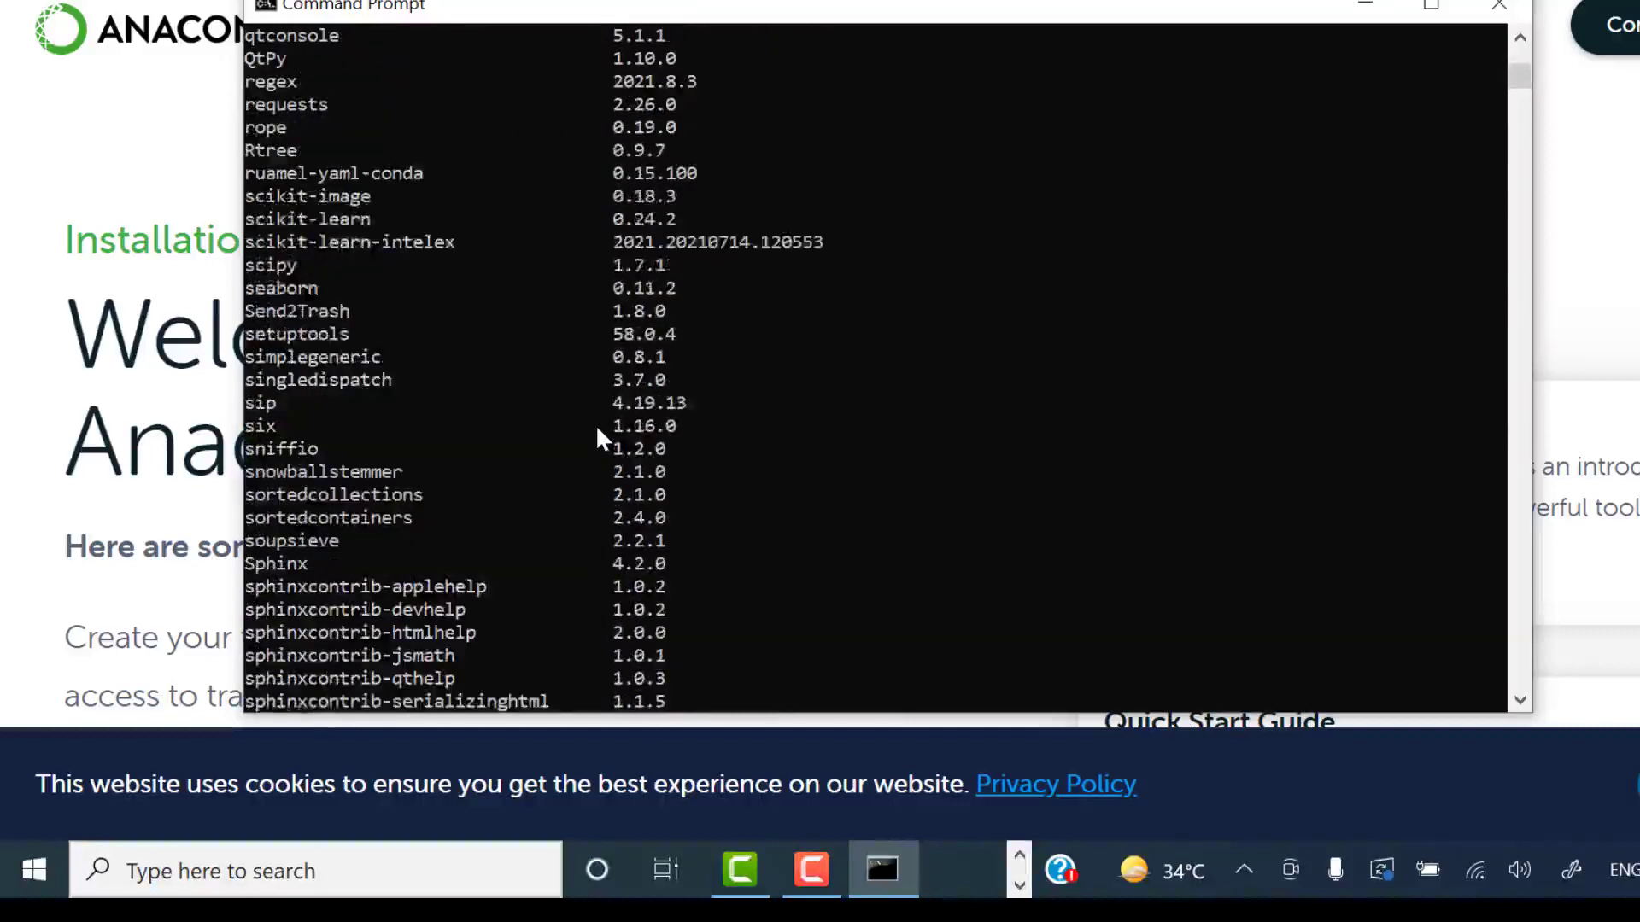
{"action": "left_click_drag", "start_coordinate": [253, 263], "coordinate": [350, 268]}
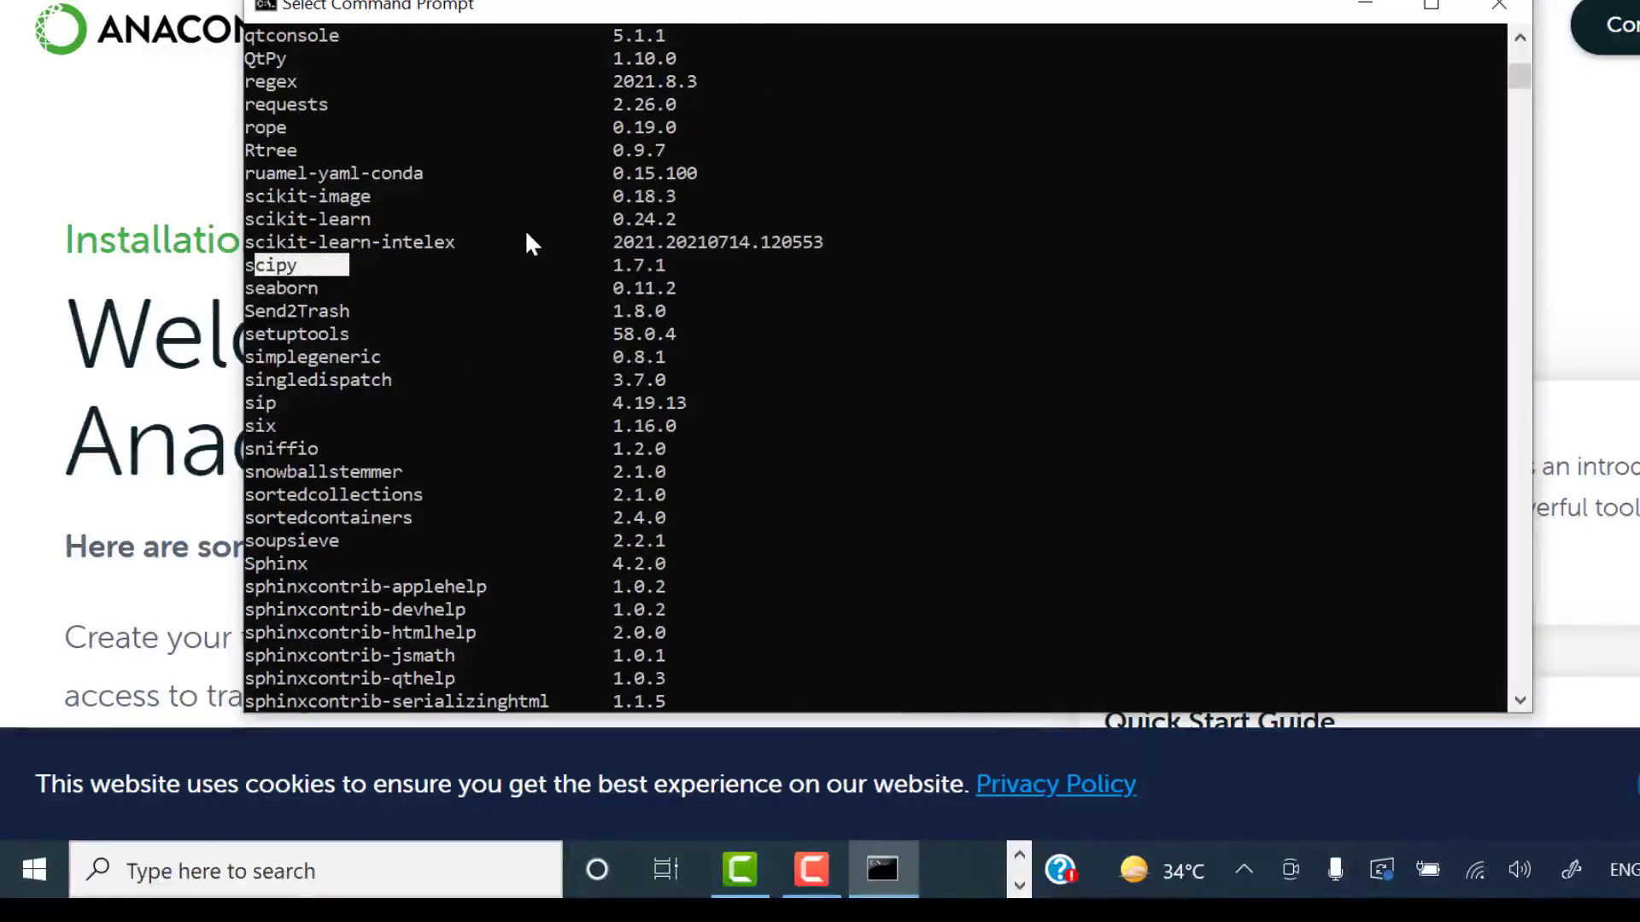
{"action": "scroll", "coordinate": [525, 244], "scroll_direction": "up", "scroll_amount": 6}
{"action": "scroll", "coordinate": [526, 242], "scroll_direction": "up", "scroll_amount": 5}
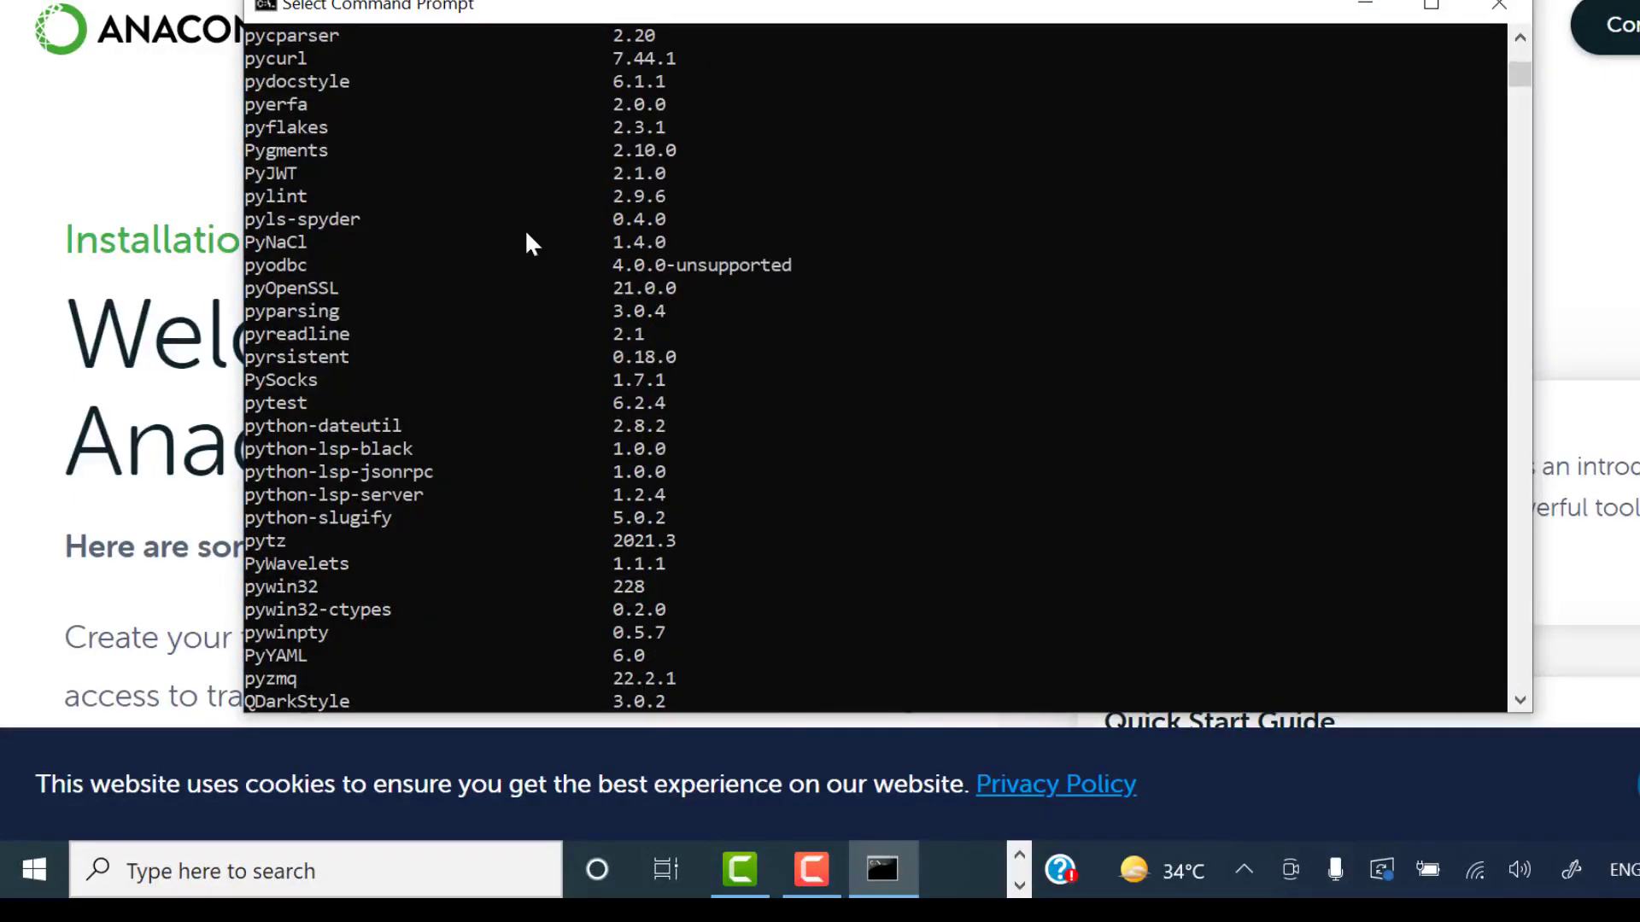
{"action": "scroll", "coordinate": [526, 243], "scroll_direction": "up", "scroll_amount": 3}
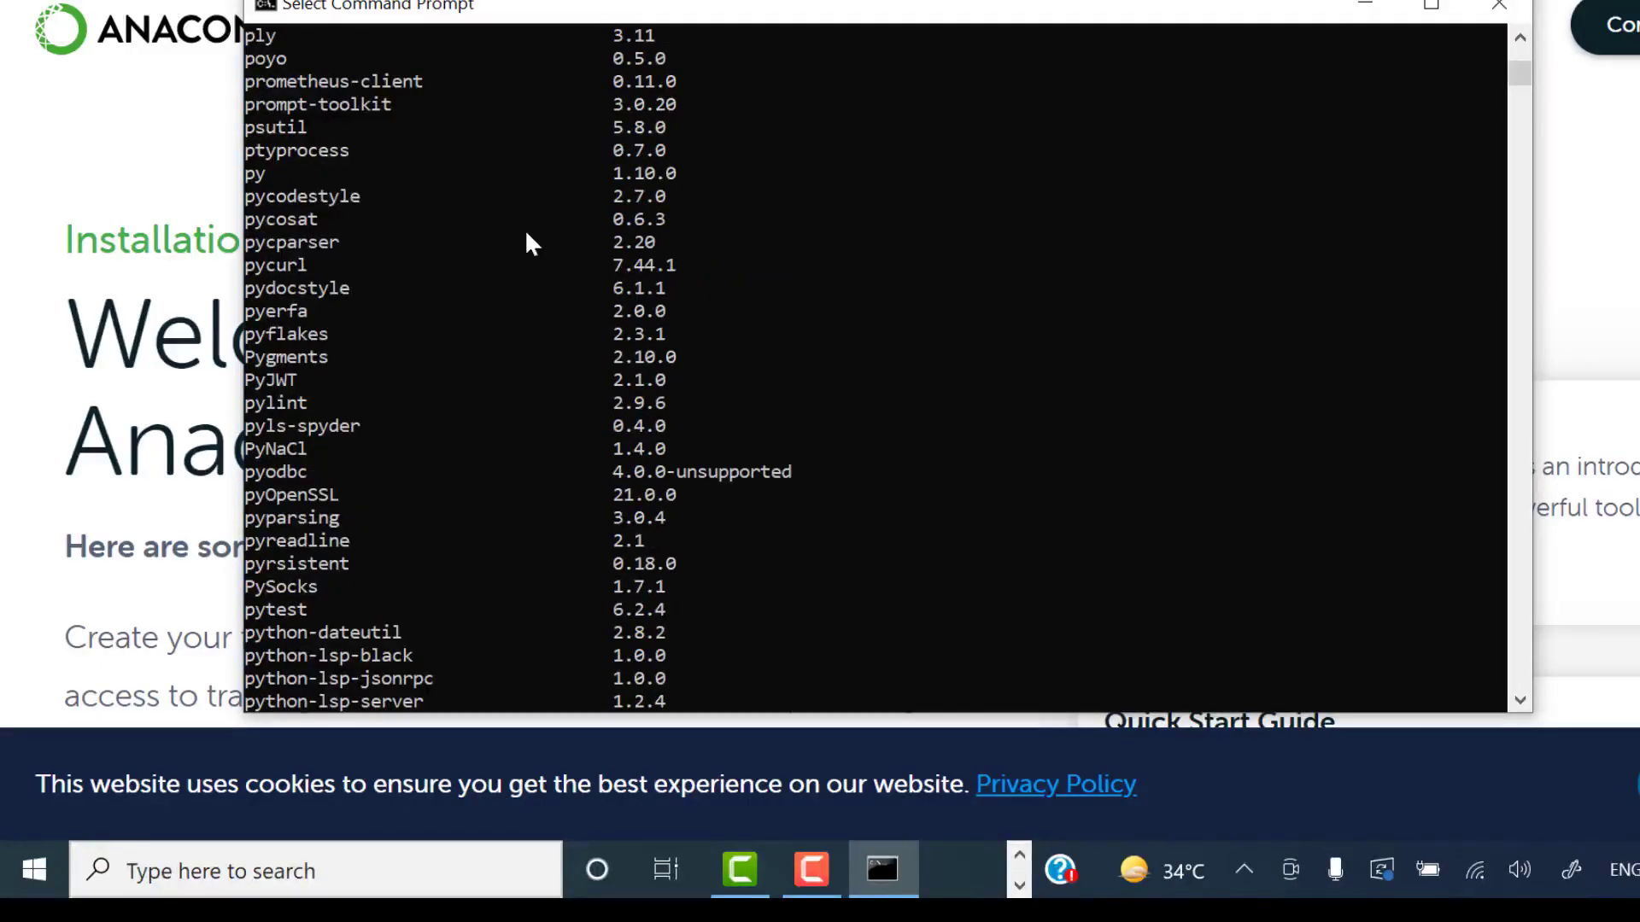
{"action": "scroll", "coordinate": [526, 243], "scroll_direction": "up", "scroll_amount": 4}
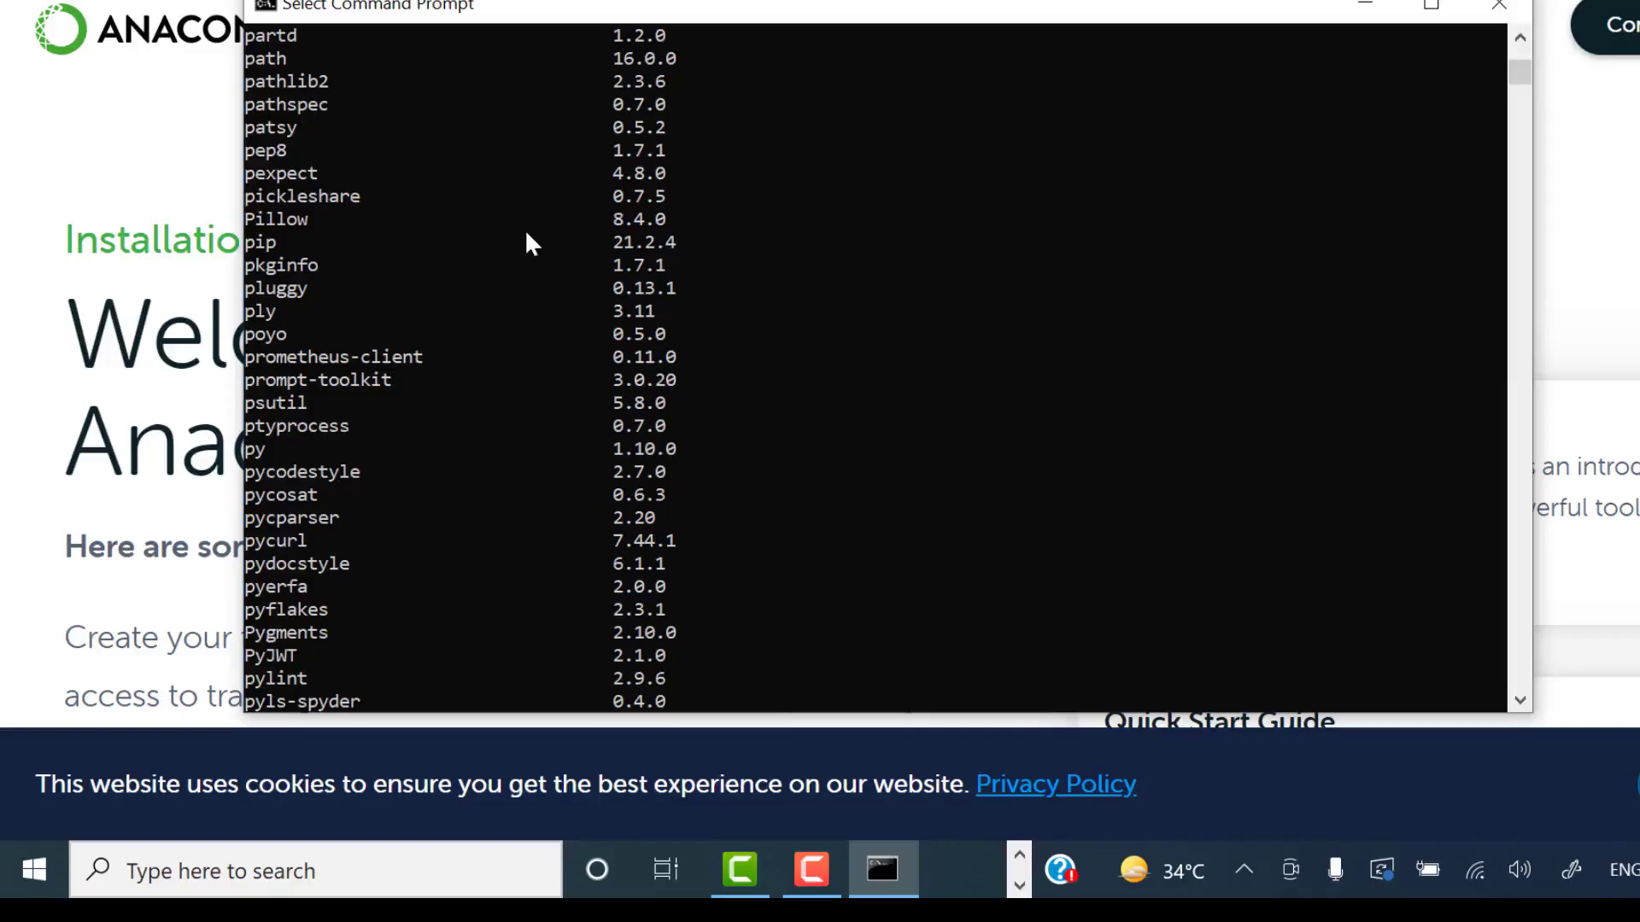
{"action": "scroll", "coordinate": [527, 242], "scroll_direction": "up", "scroll_amount": 7}
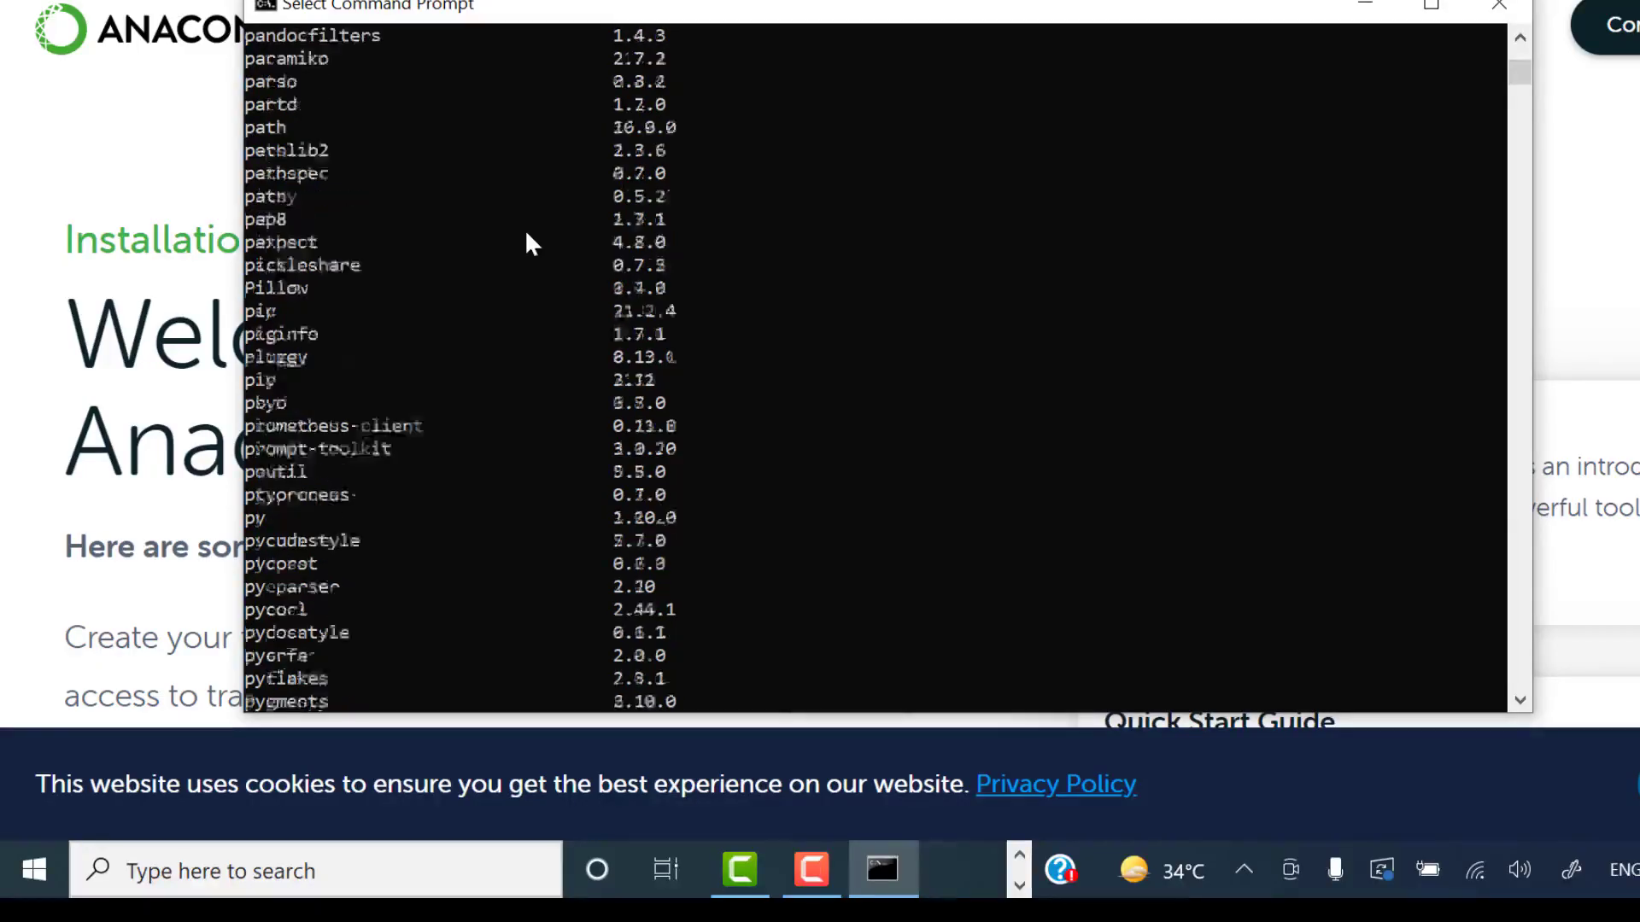
{"action": "scroll", "coordinate": [526, 243], "scroll_direction": "up", "scroll_amount": 5}
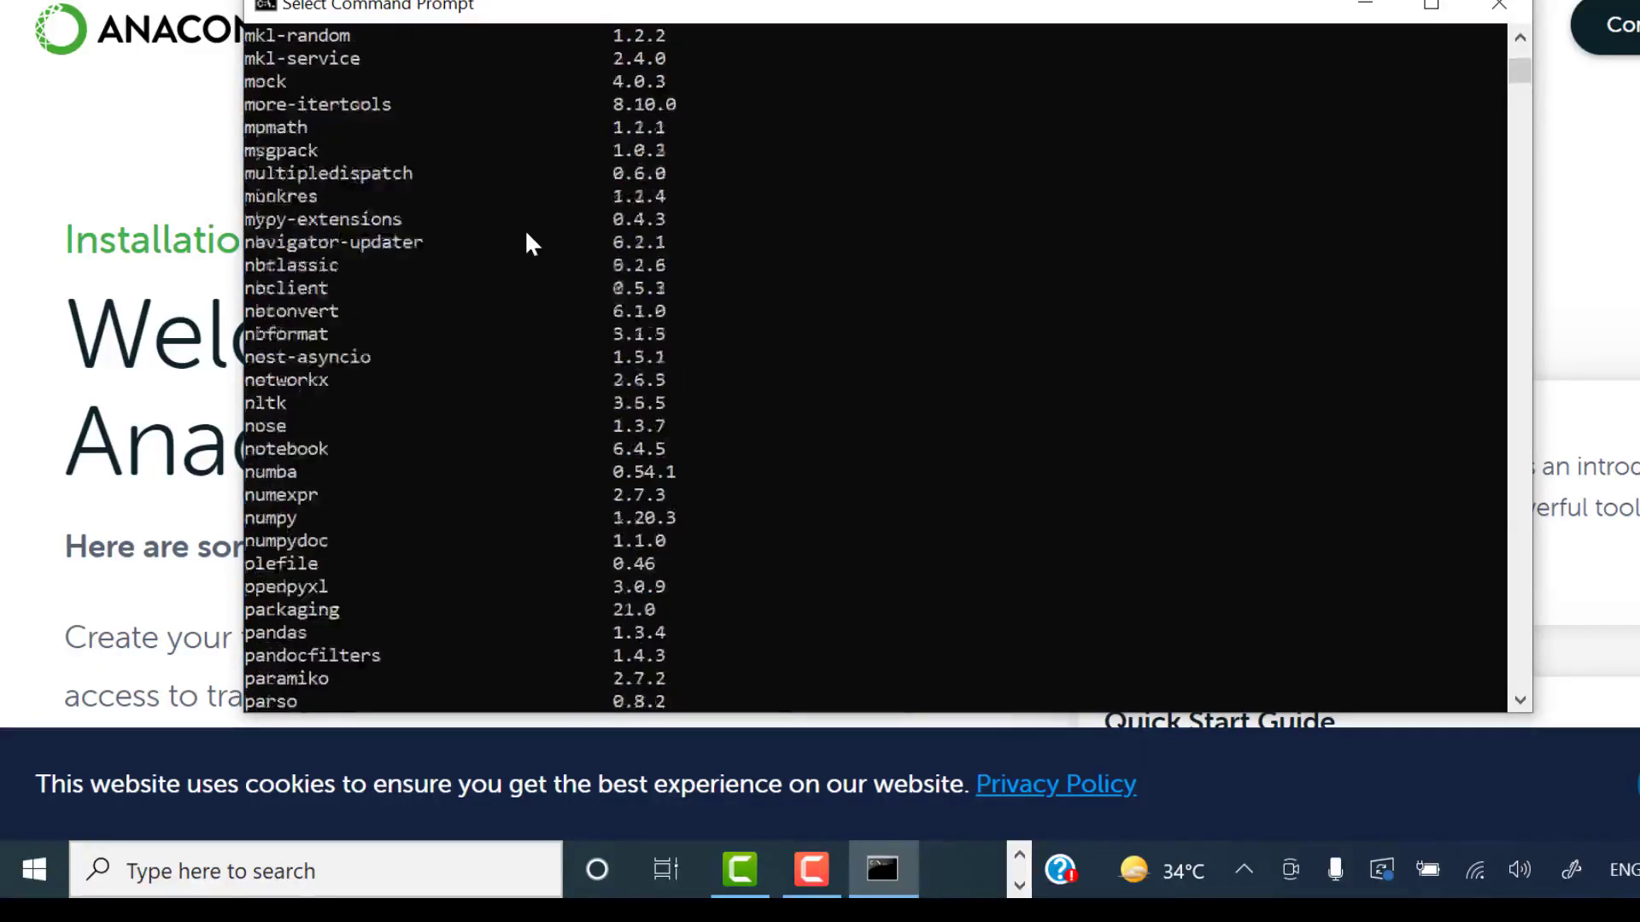
{"action": "scroll", "coordinate": [527, 243], "scroll_direction": "up", "scroll_amount": 6}
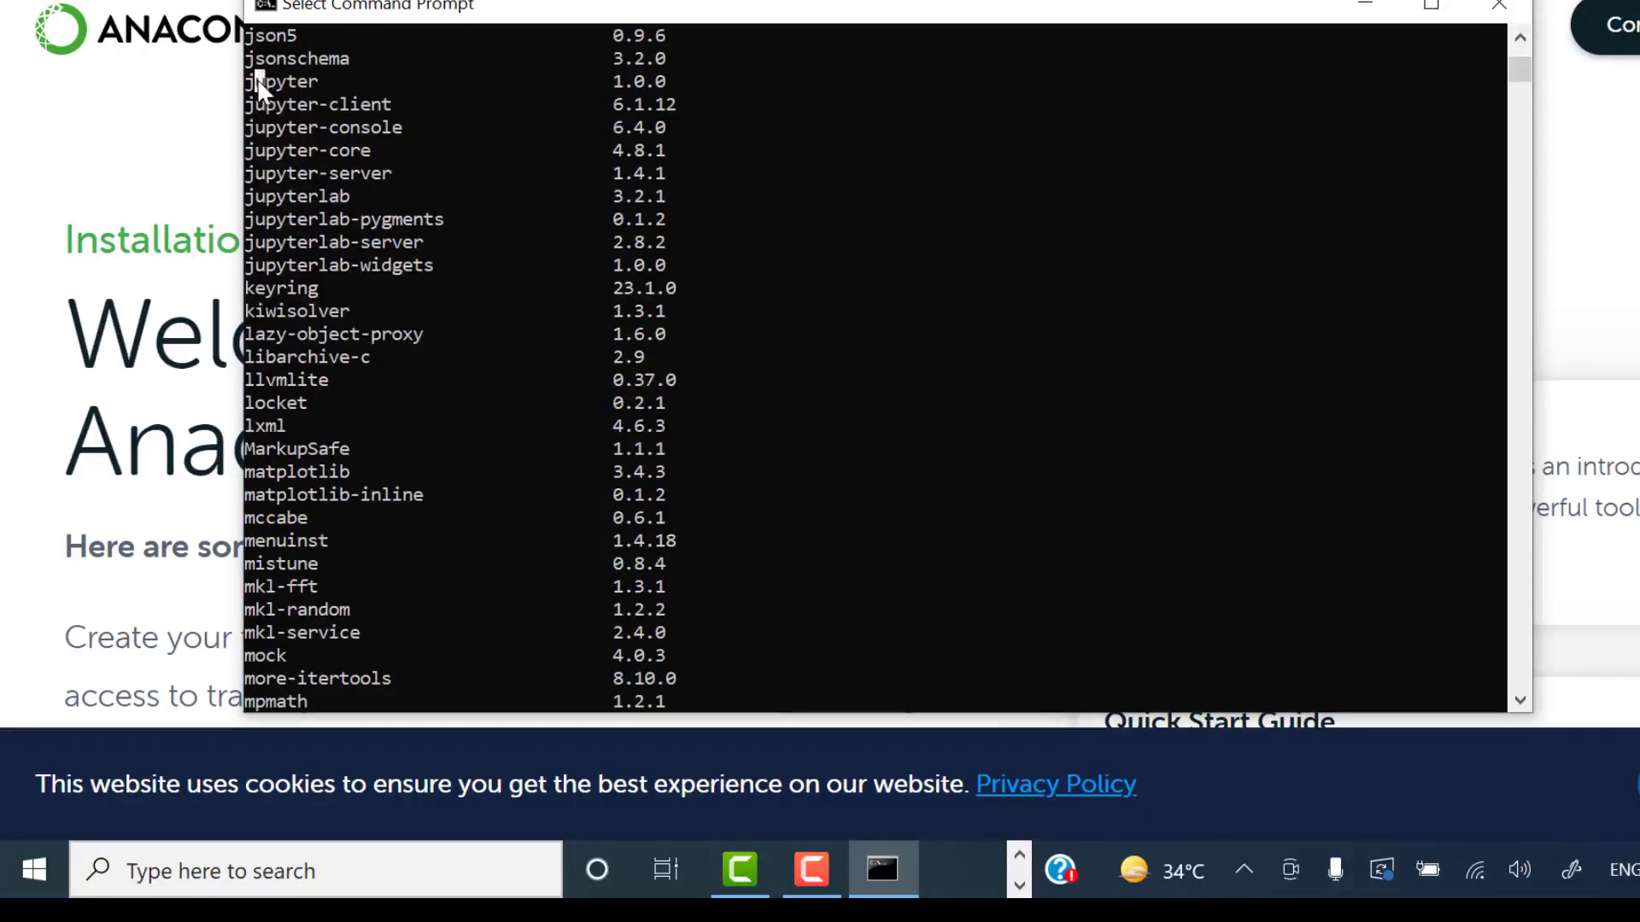
{"action": "left_click_drag", "start_coordinate": [257, 77], "coordinate": [352, 84]}
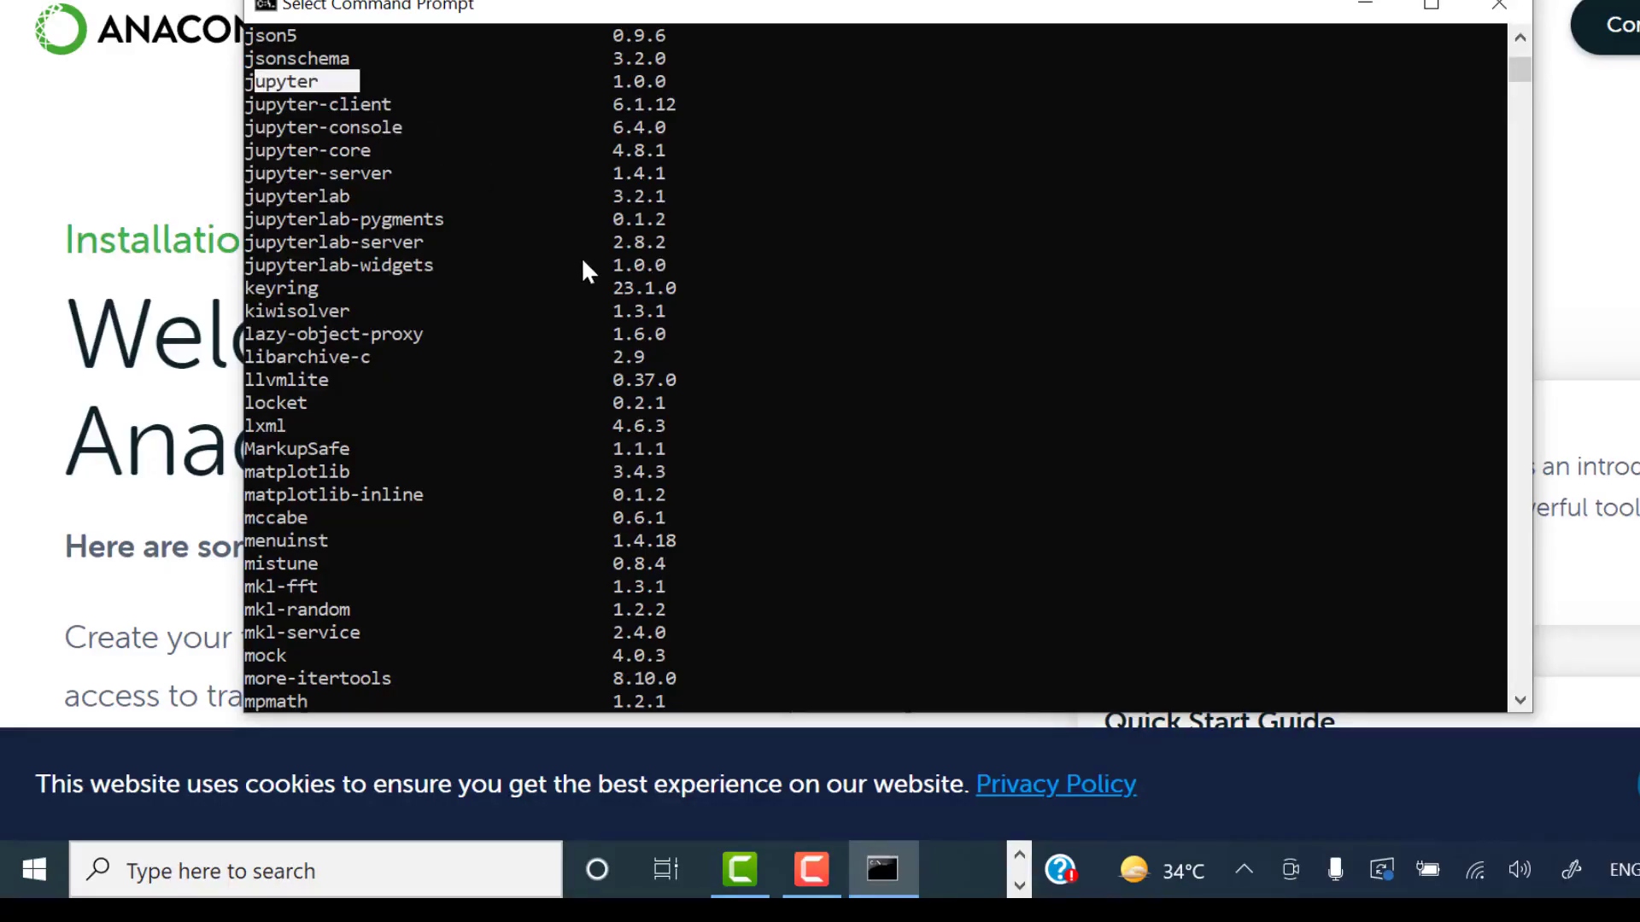
{"action": "scroll", "coordinate": [583, 272], "scroll_direction": "down", "scroll_amount": 20}
{"action": "scroll", "coordinate": [583, 263], "scroll_direction": "down", "scroll_amount": 20}
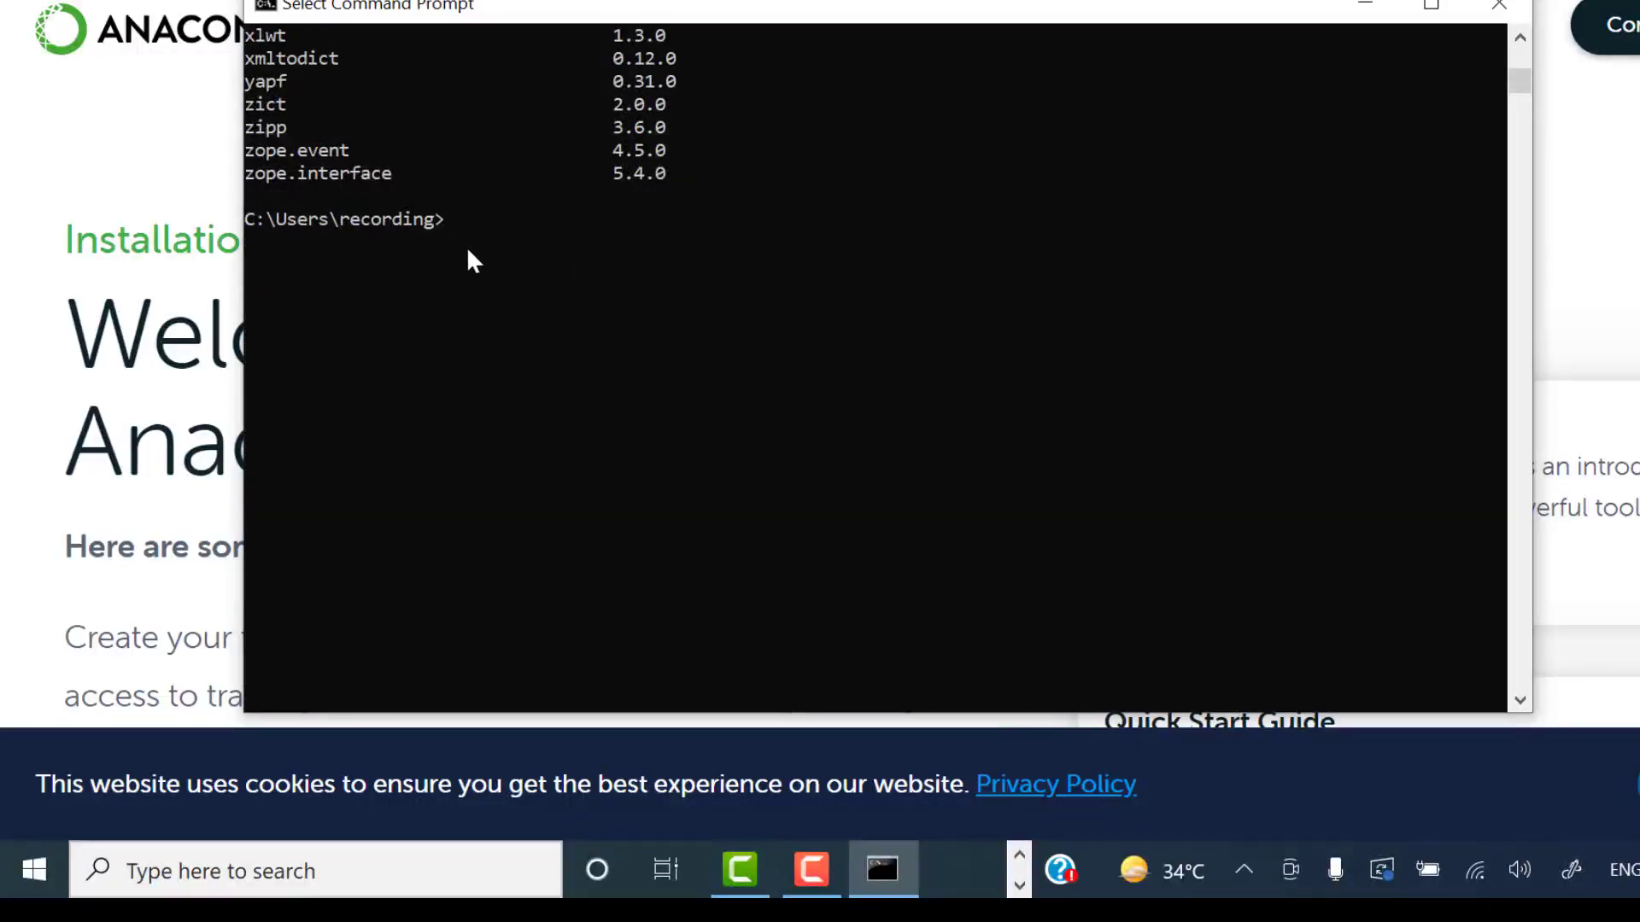
- Run 'jupyter notebook' in Command Prompt to start the server at localhost:8888
{"action": "type", "text": "ju"}
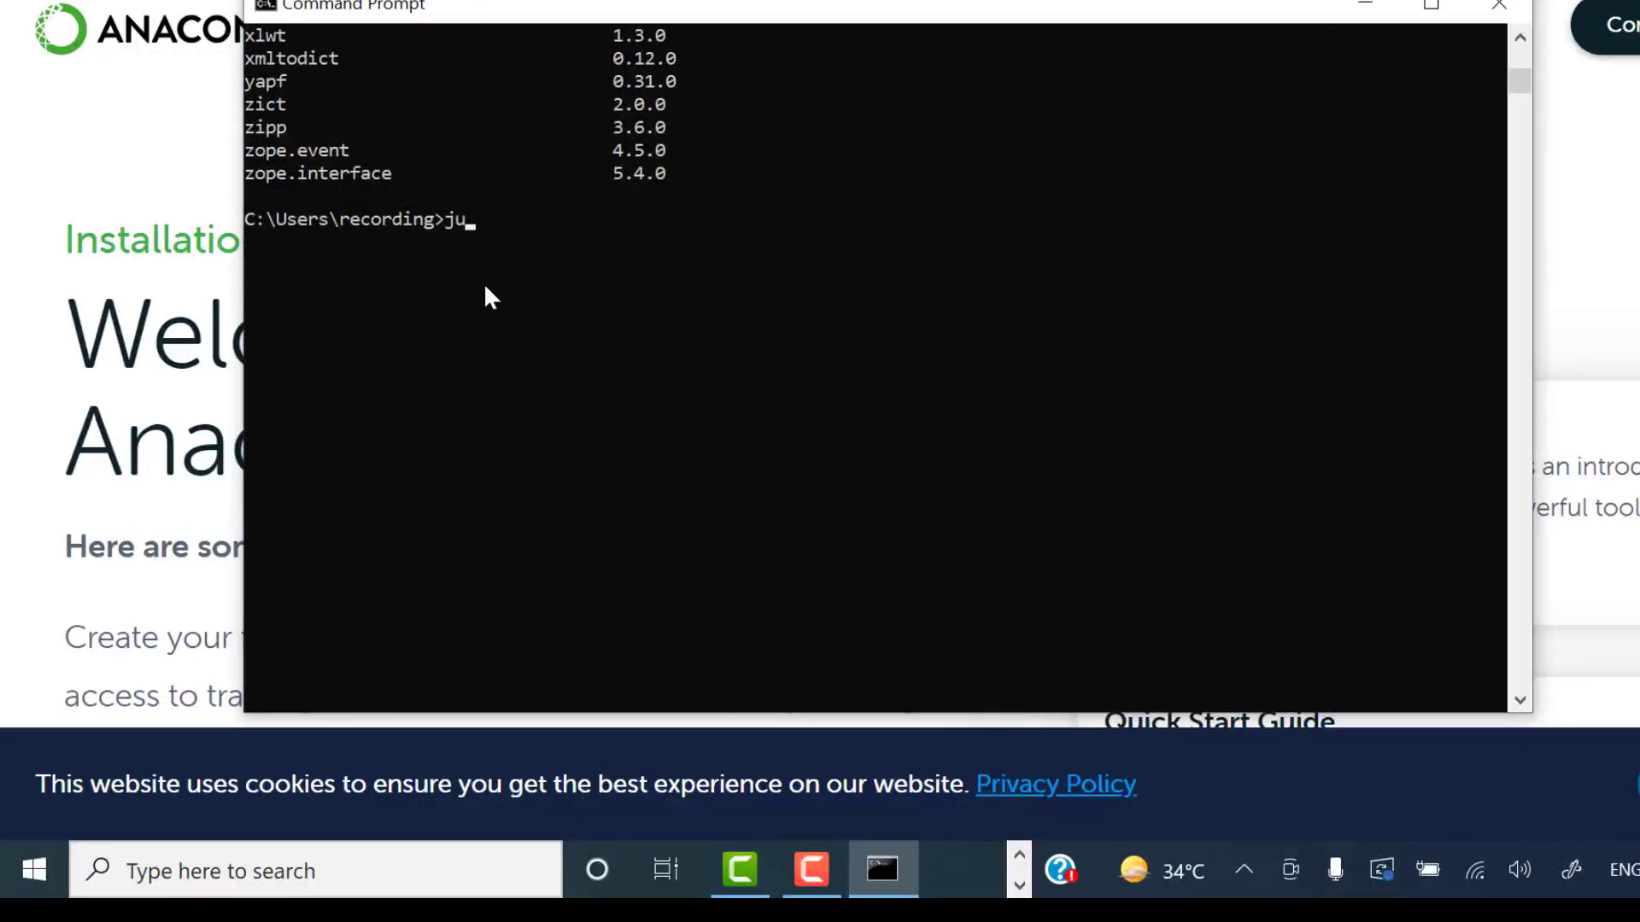
{"action": "type", "text": "pyter notebook"}
{"action": "key", "text": "Left"}
{"action": "key", "text": "Left"}
{"action": "key", "text": "Left"}
{"action": "key", "text": "Left"}
{"action": "key", "text": "Left"}
{"action": "key", "text": "Left"}
{"action": "key", "text": "Left"}
{"action": "key", "text": "Left"}
{"action": "key", "text": "Left"}
{"action": "key", "text": "Return"}
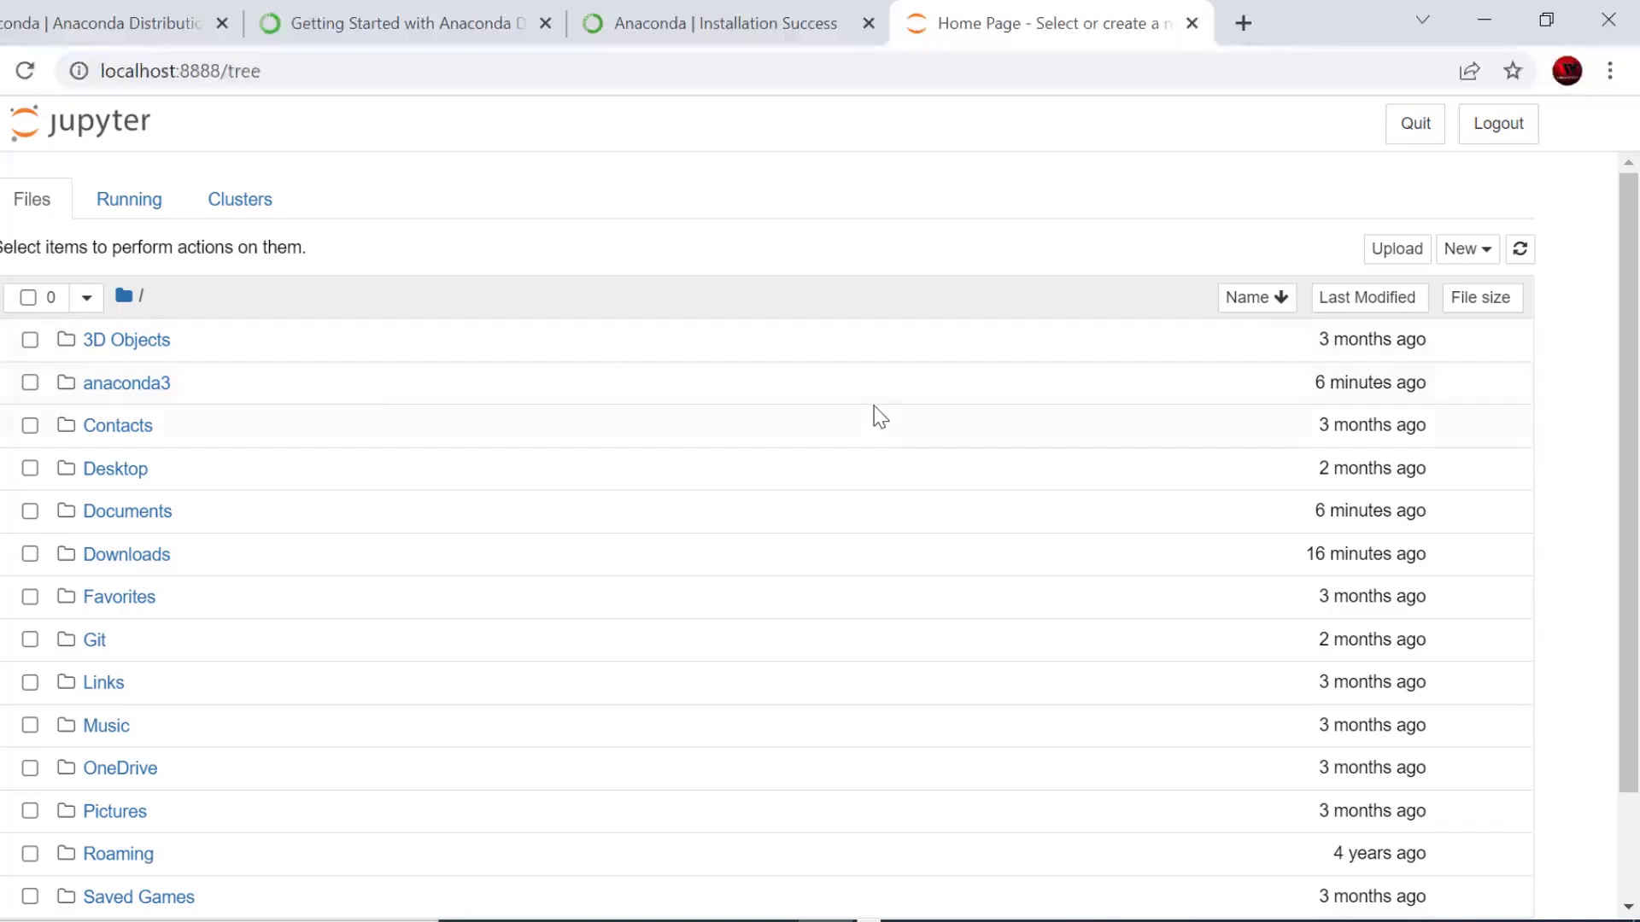
- Create a new Python 3 (ipykernel) notebook from the Jupyter Files page
{"action": "left_click", "coordinate": [1482, 267]}
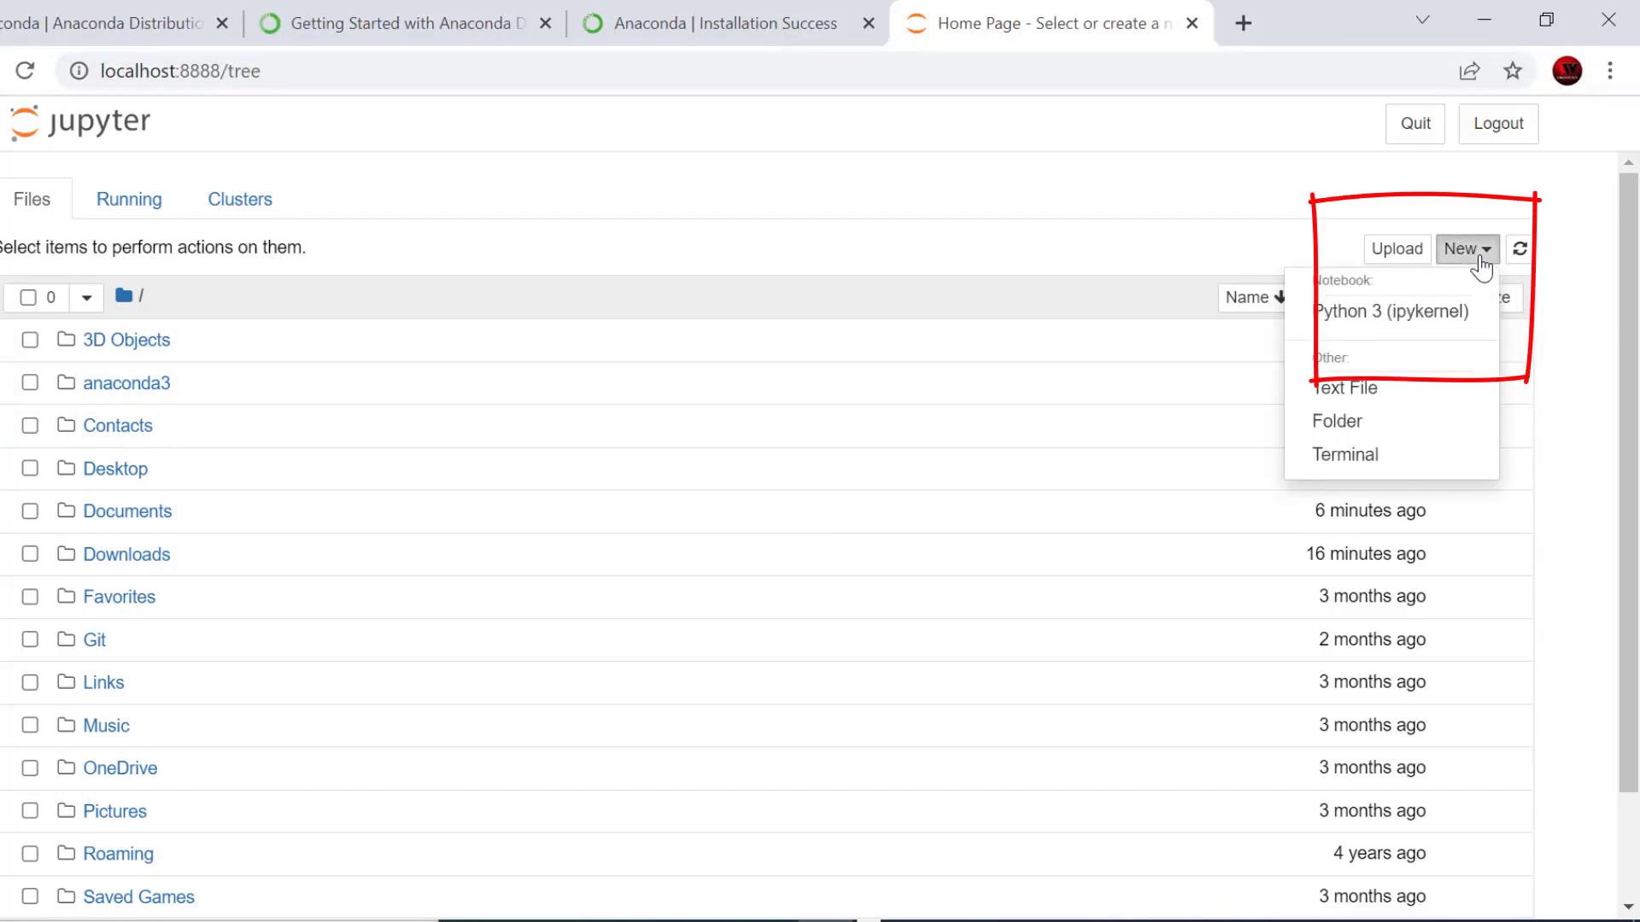
{"action": "left_click", "coordinate": [1347, 322]}
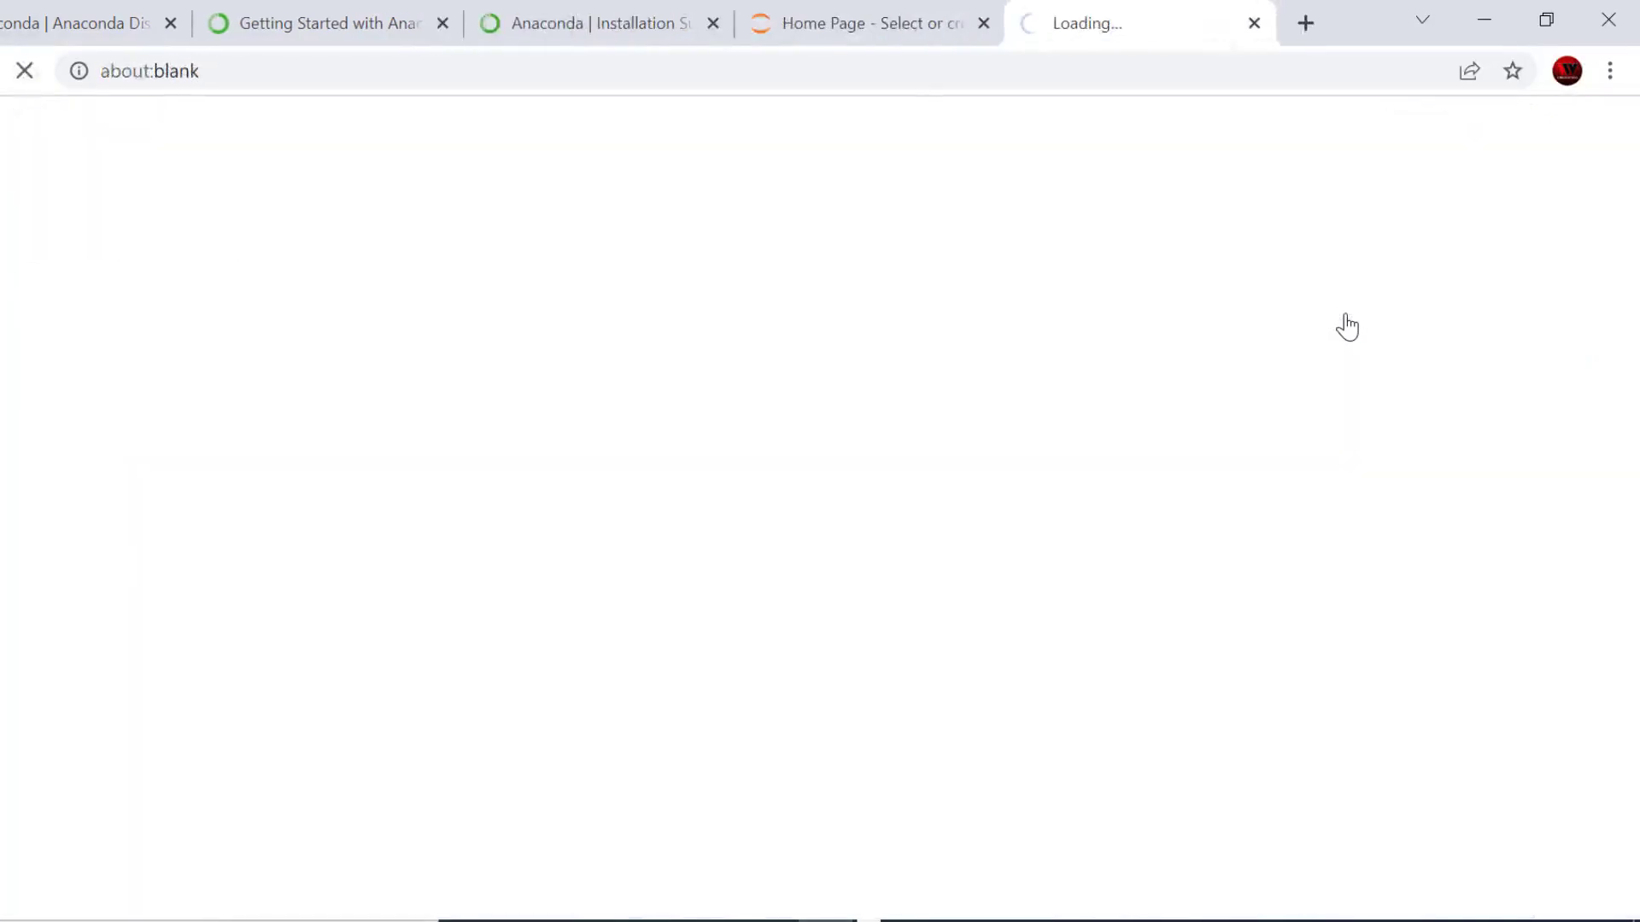